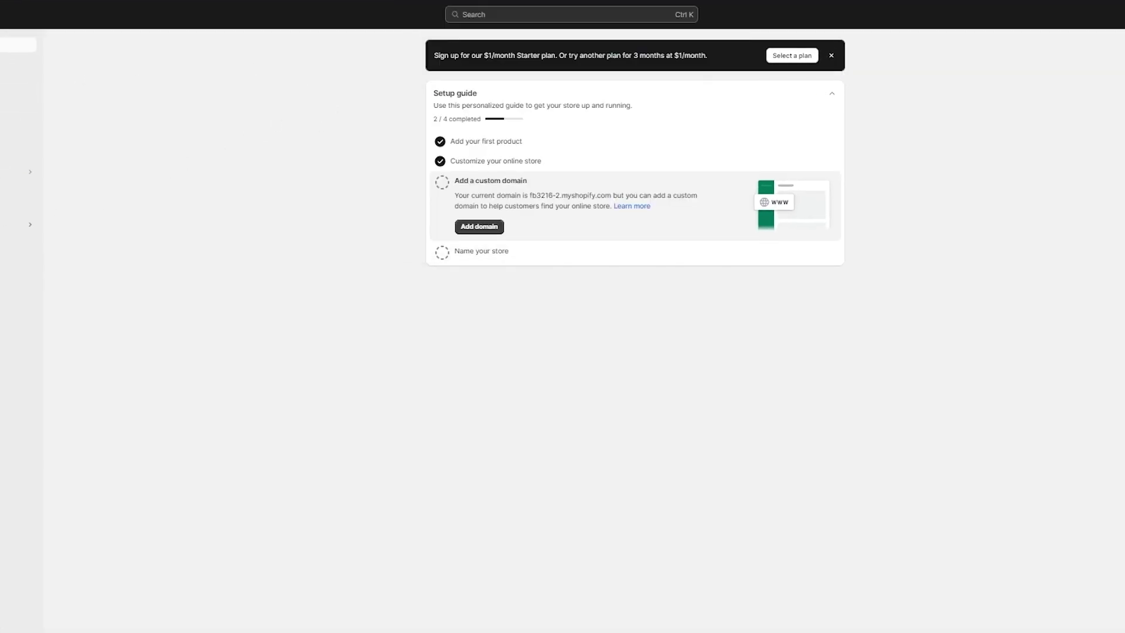
From the recommended apps page, search the Shopify App Store for 'klaviyo'
{"action": "left_click", "coordinate": [23, 224]}
{"action": "left_click", "coordinate": [446, 214]}
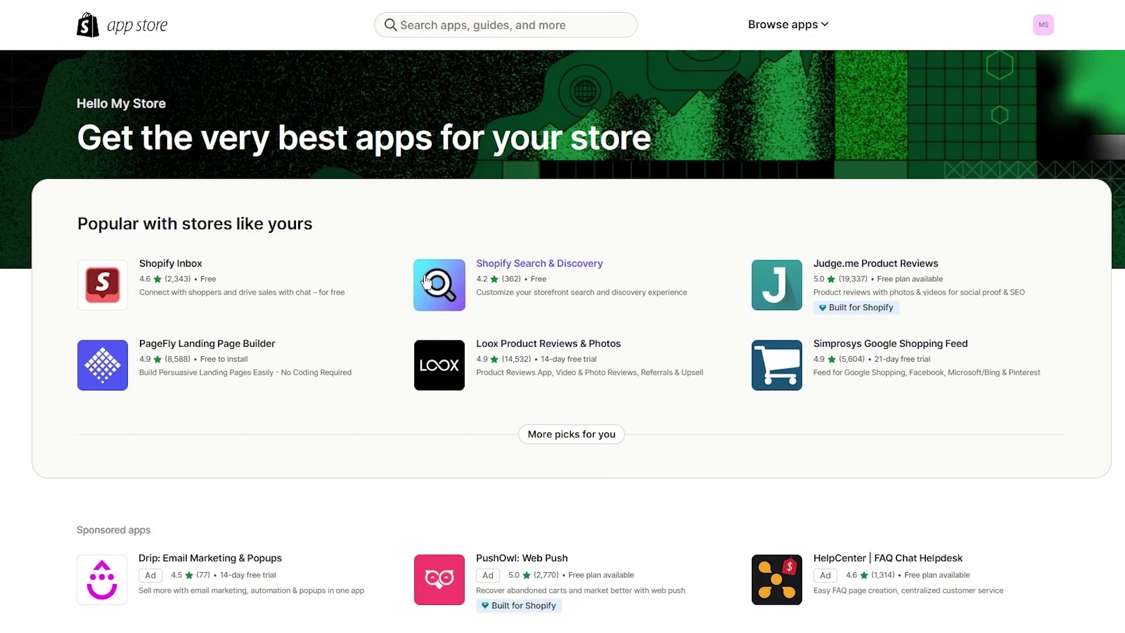
{"action": "left_click", "coordinate": [444, 33]}
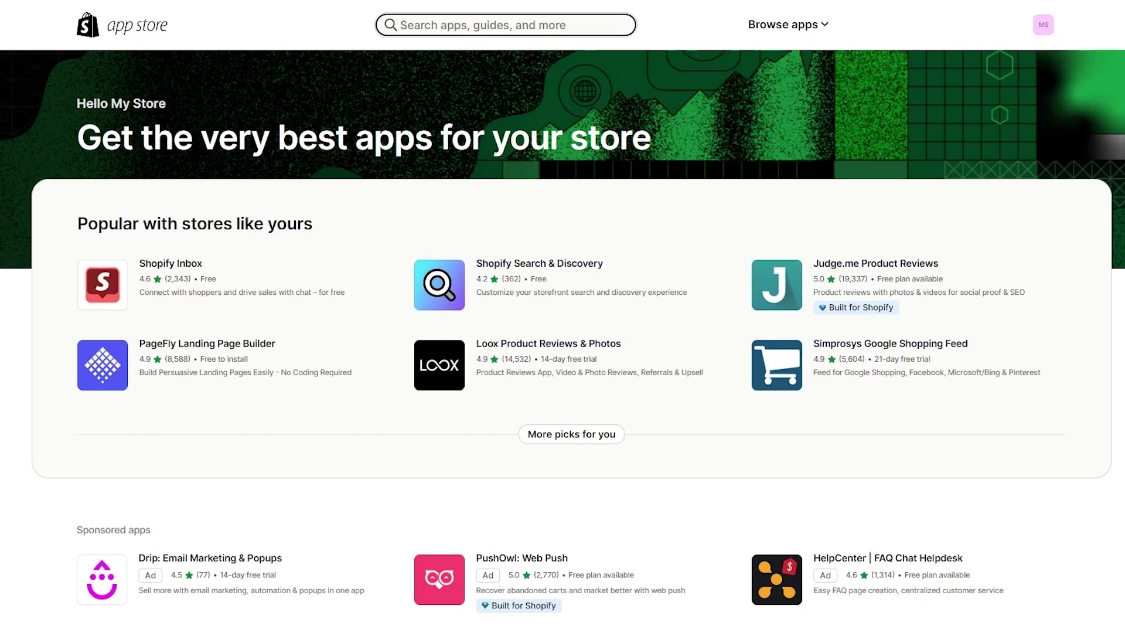
{"action": "type", "text": "klav"}
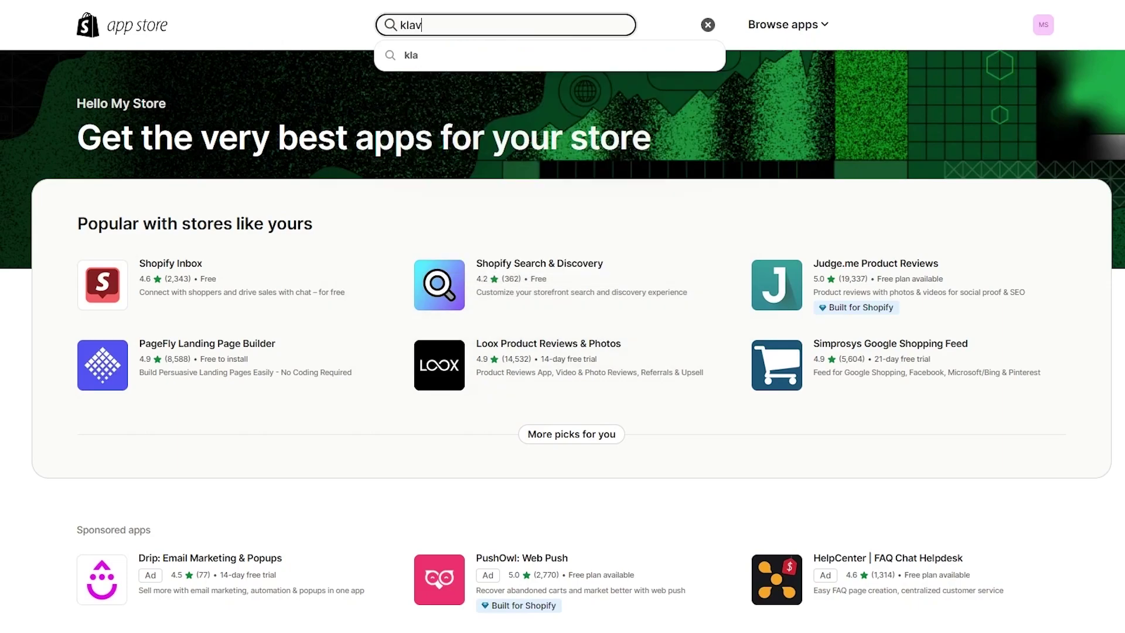
{"action": "type", "text": "iyo"}
{"action": "left_click", "coordinate": [435, 54]}
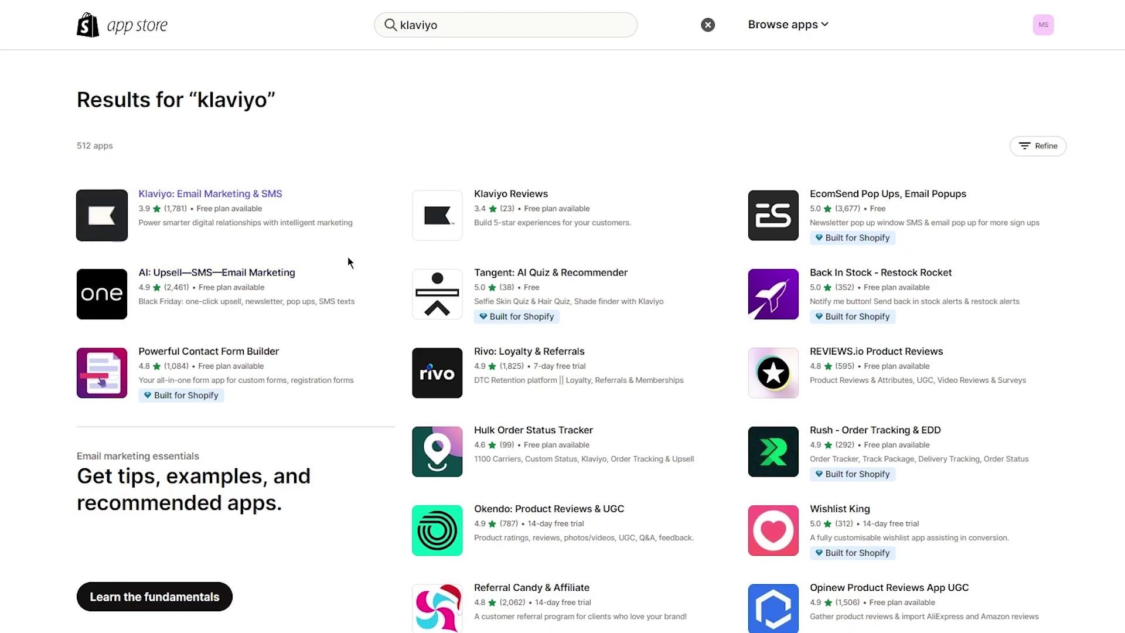
Install Klaviyo: Email Marketing & SMS on the store and approve its access
{"action": "left_click", "coordinate": [347, 239]}
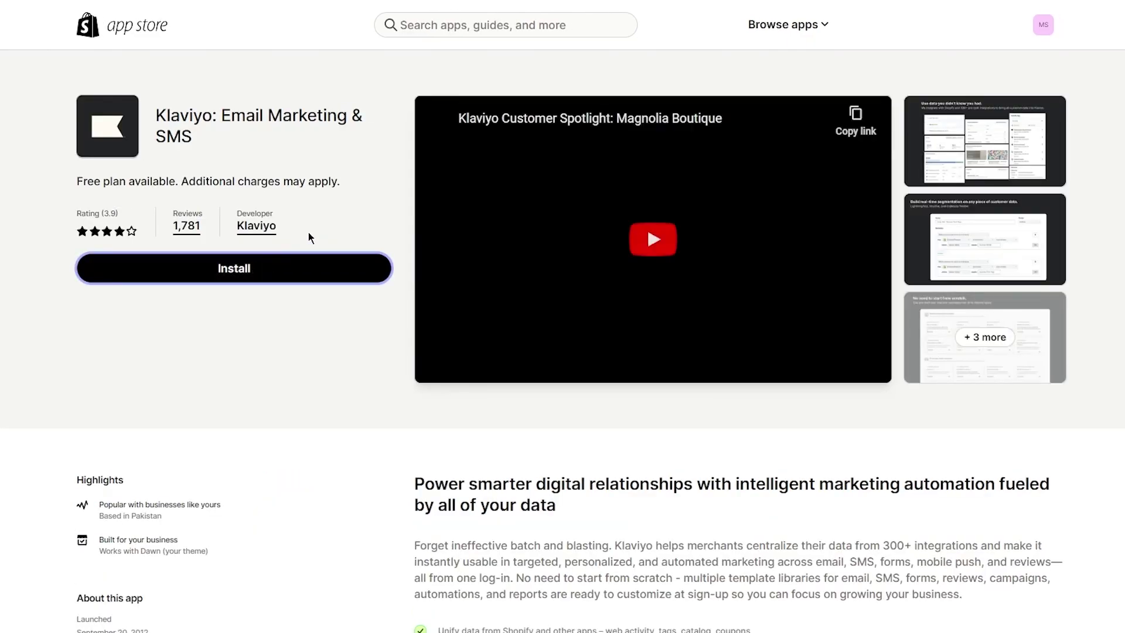
{"action": "left_click", "coordinate": [227, 285]}
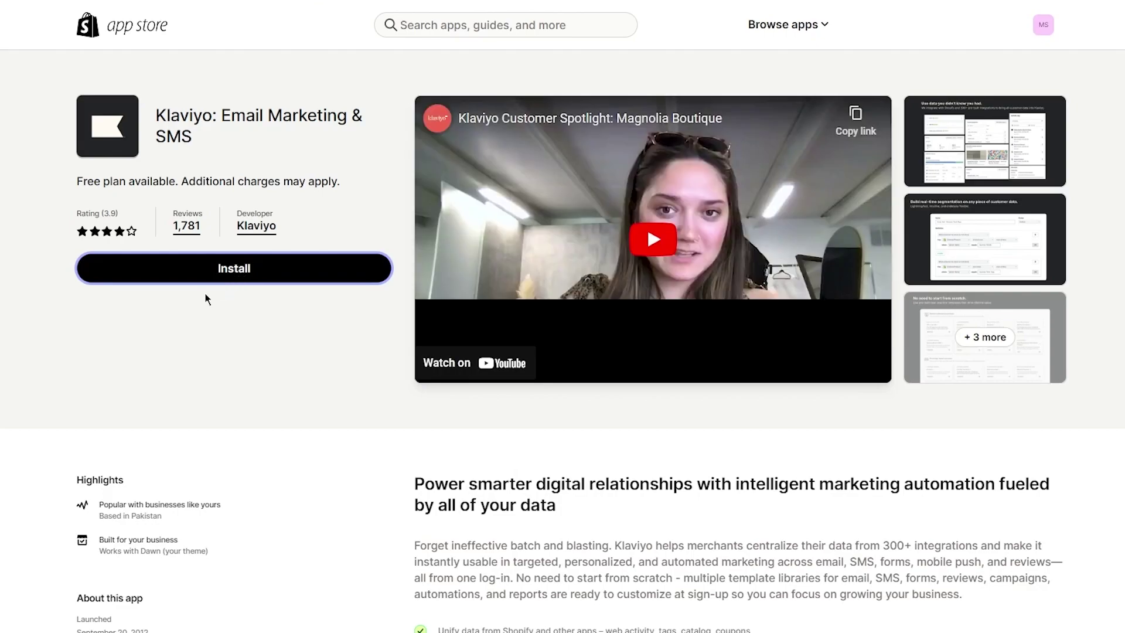
{"action": "left_click", "coordinate": [246, 273]}
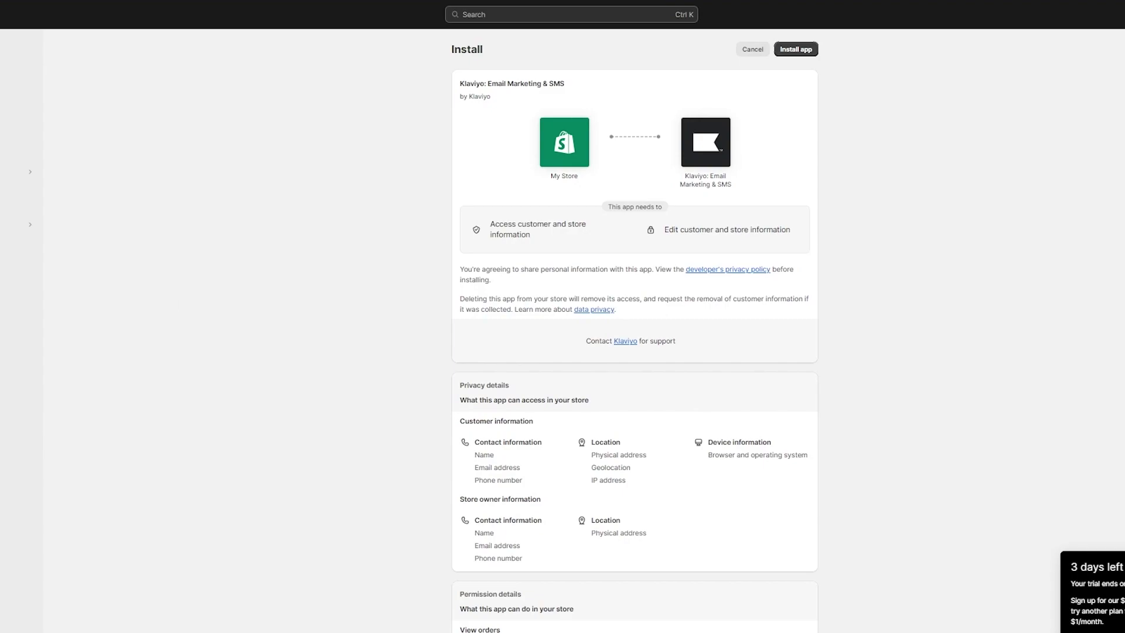
{"action": "left_click", "coordinate": [790, 52]}
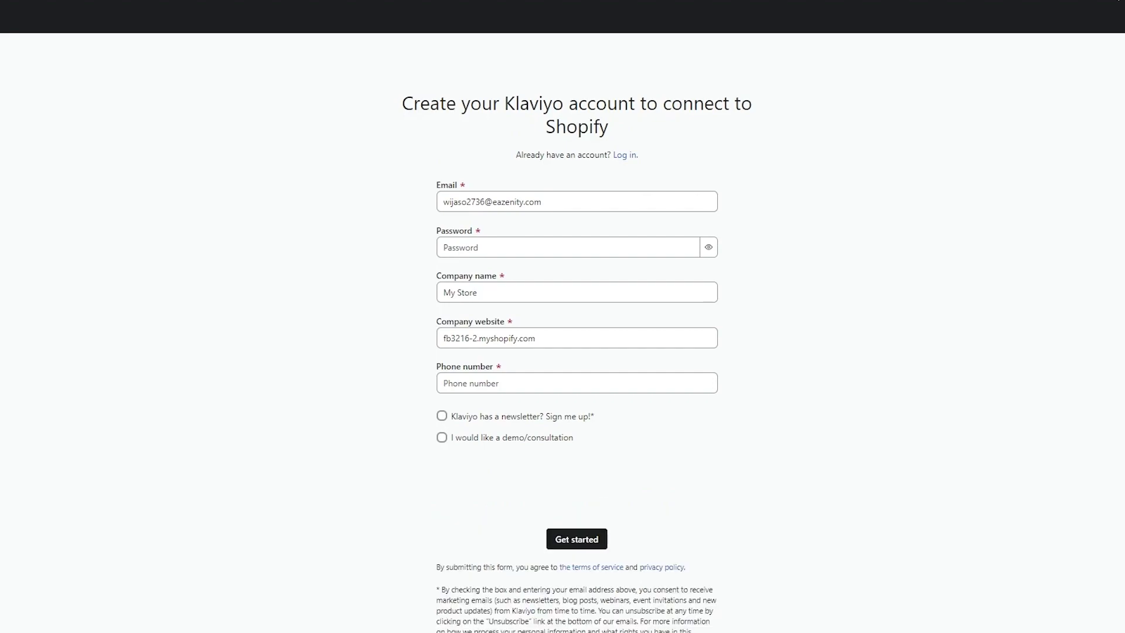
Enter the account password, autofill company and phone details, pass reCAPTCHA, and submit
{"action": "left_click", "coordinate": [568, 200]}
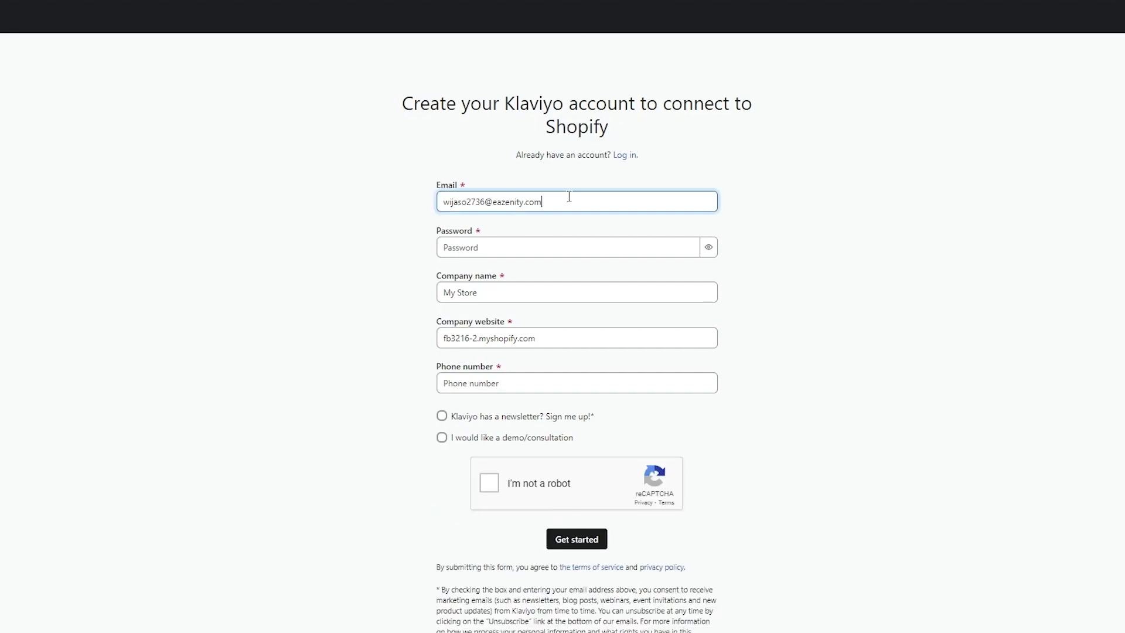
{"action": "left_click", "coordinate": [518, 241]}
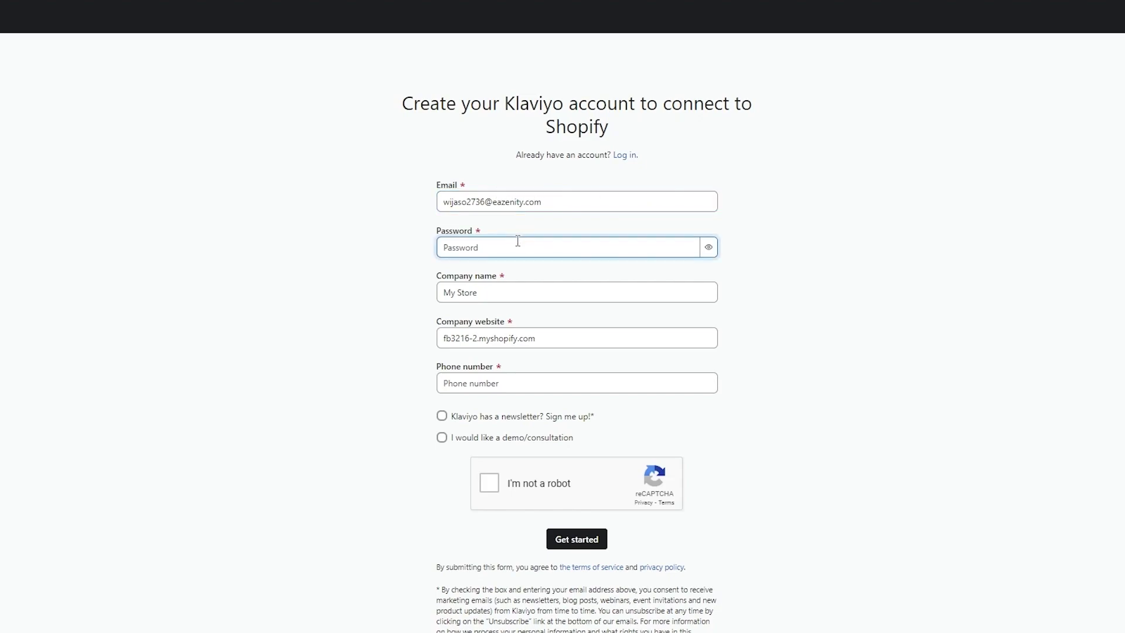
{"action": "type", "text": "a"}
{"action": "left_click", "coordinate": [585, 291]}
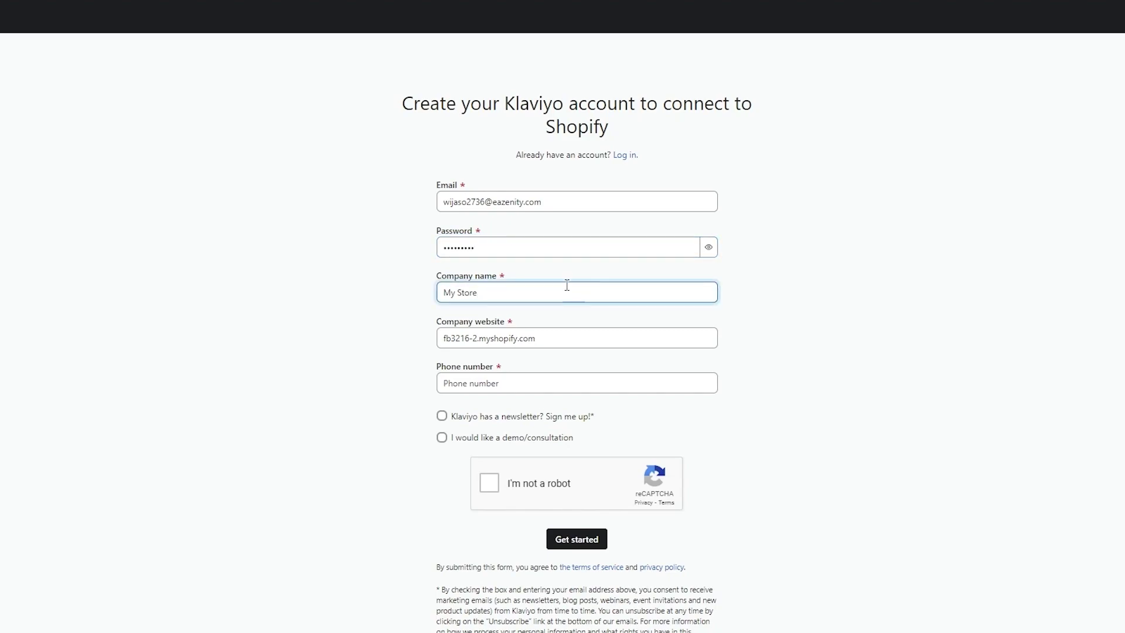
{"action": "left_click", "coordinate": [522, 383]}
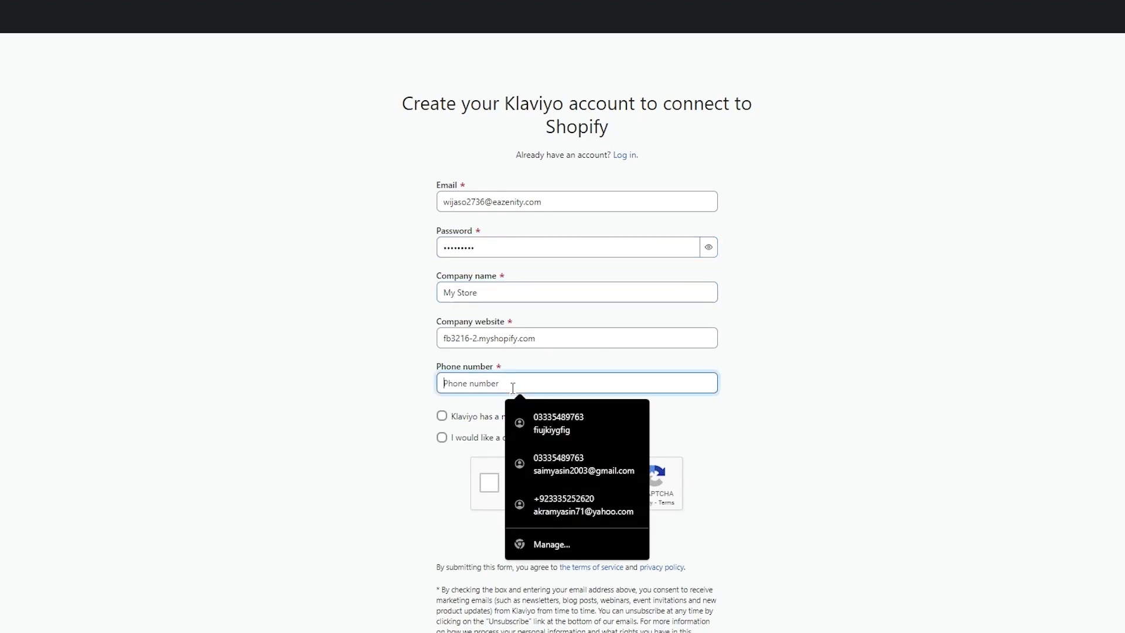
{"action": "left_click", "coordinate": [566, 434]}
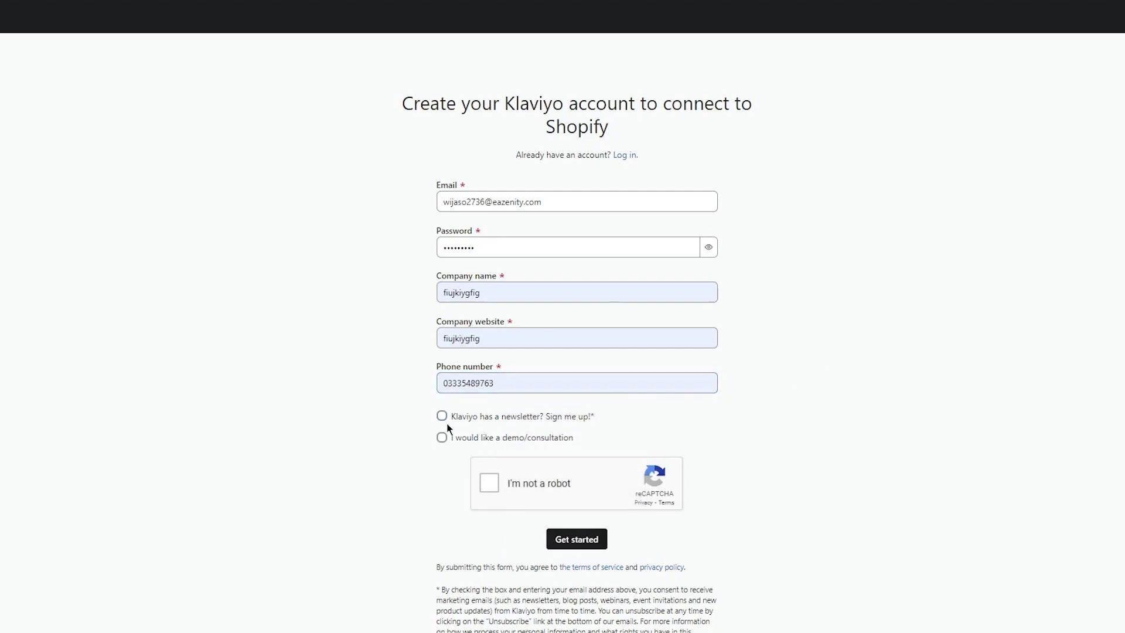
{"action": "left_click", "coordinate": [493, 473]}
{"action": "left_click", "coordinate": [563, 538]}
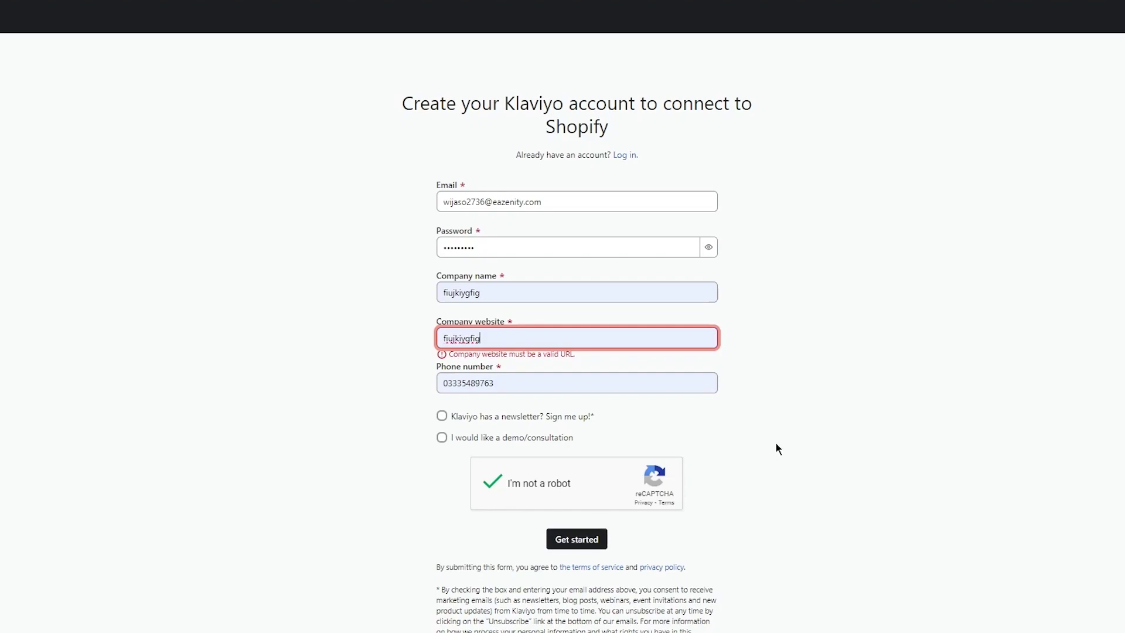
Replace the invalid company website with the store's URL copied from the storefront
{"action": "left_click", "coordinate": [525, 334]}
{"action": "key", "text": "ctrl+a"}
{"action": "key", "text": "BackSpace"}
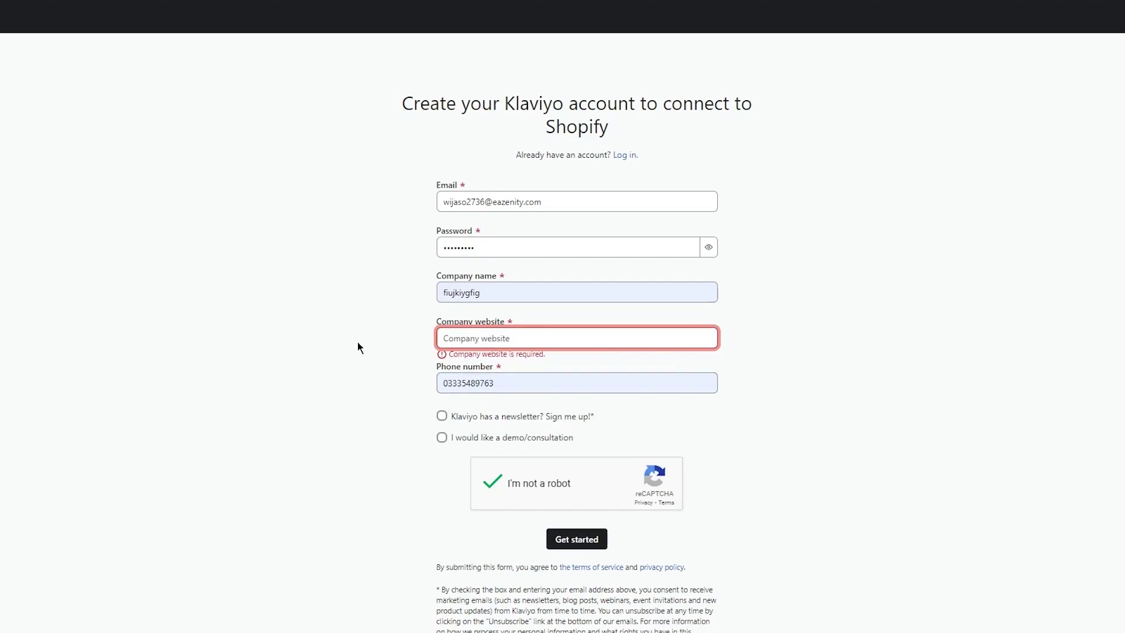
{"action": "type", "text": "yfguy"}
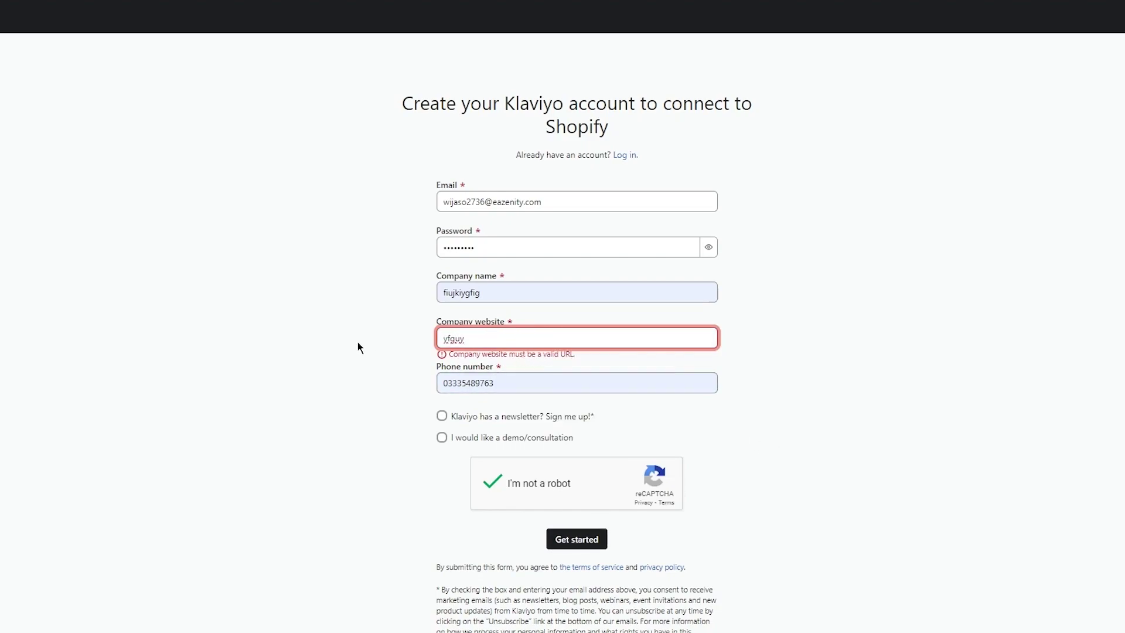
{"action": "key", "text": "BackSpace"}
{"action": "key", "text": "BackSpace"}
{"action": "key", "text": "BackSpace"}
{"action": "key", "text": "BackSpace"}
{"action": "key", "text": "BackSpace"}
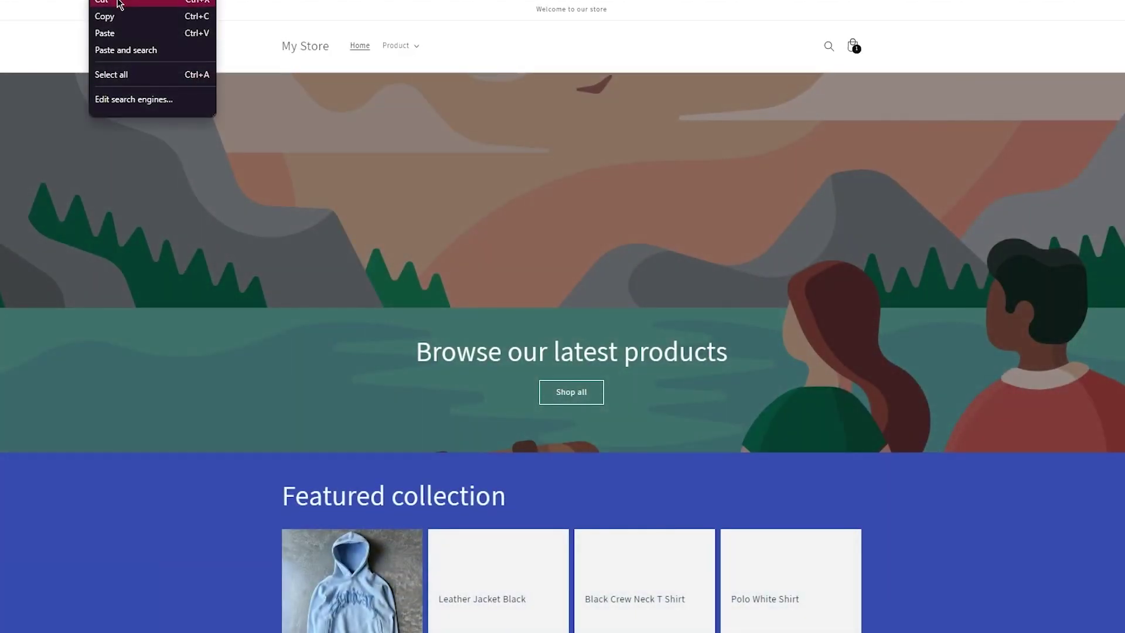
{"action": "left_click", "coordinate": [106, 17]}
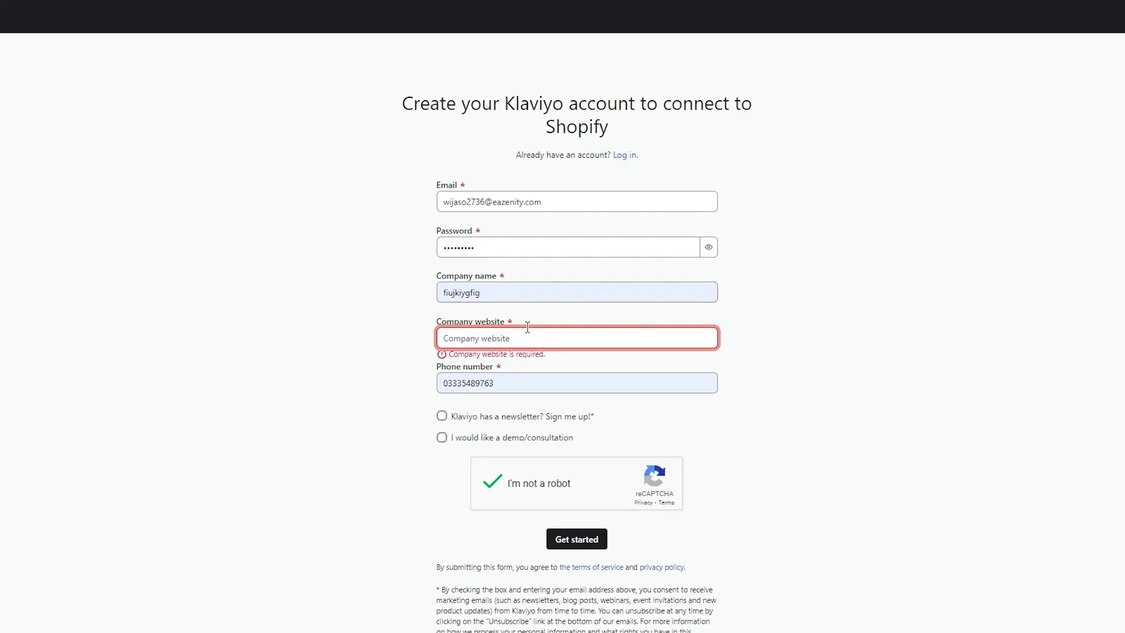
{"action": "left_click", "coordinate": [517, 339]}
{"action": "right_click", "coordinate": [516, 340]}
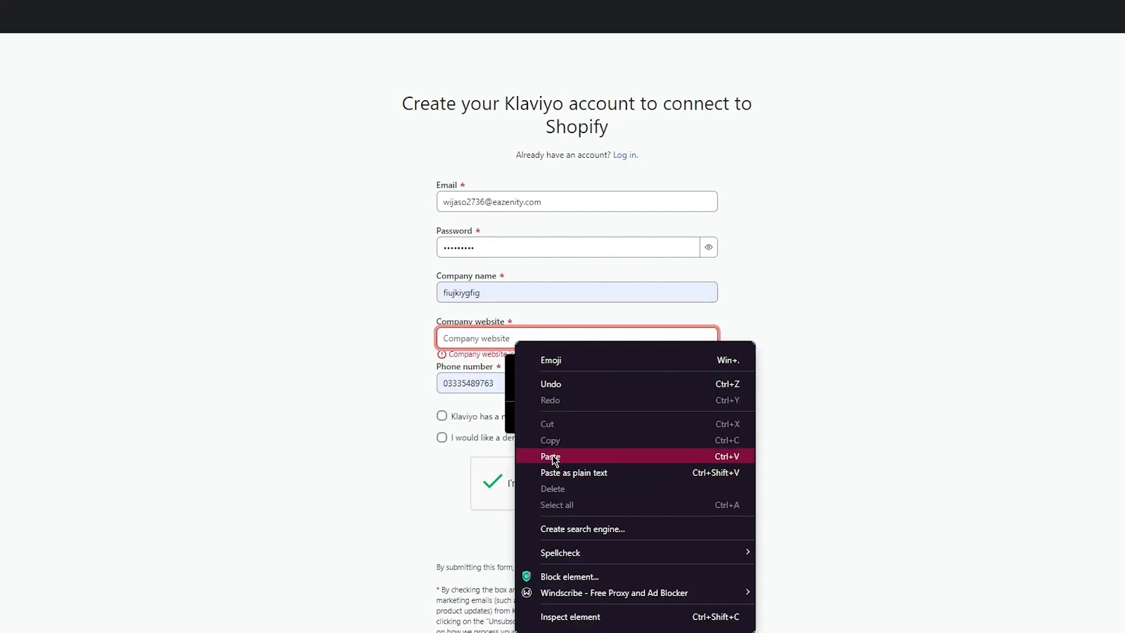
{"action": "left_click", "coordinate": [551, 456]}
Submit the sign-up form with the store URL as company website using Get started
{"action": "left_click", "coordinate": [579, 546]}
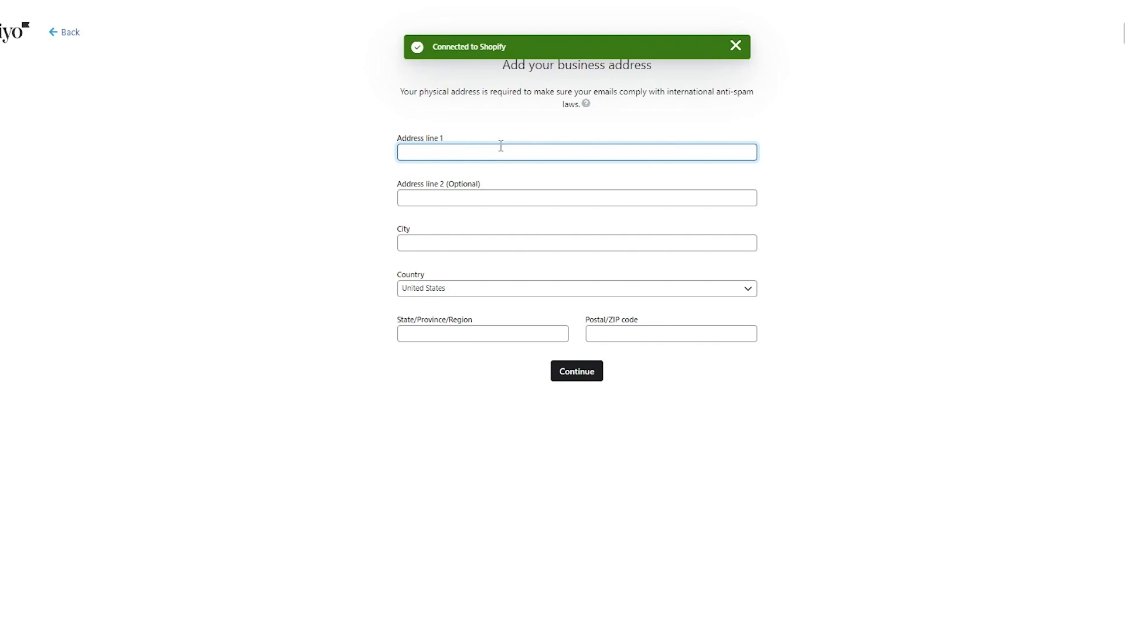
Fill the business address from a saved entry, add the missing state, and submit it
{"action": "left_click", "coordinate": [501, 146]}
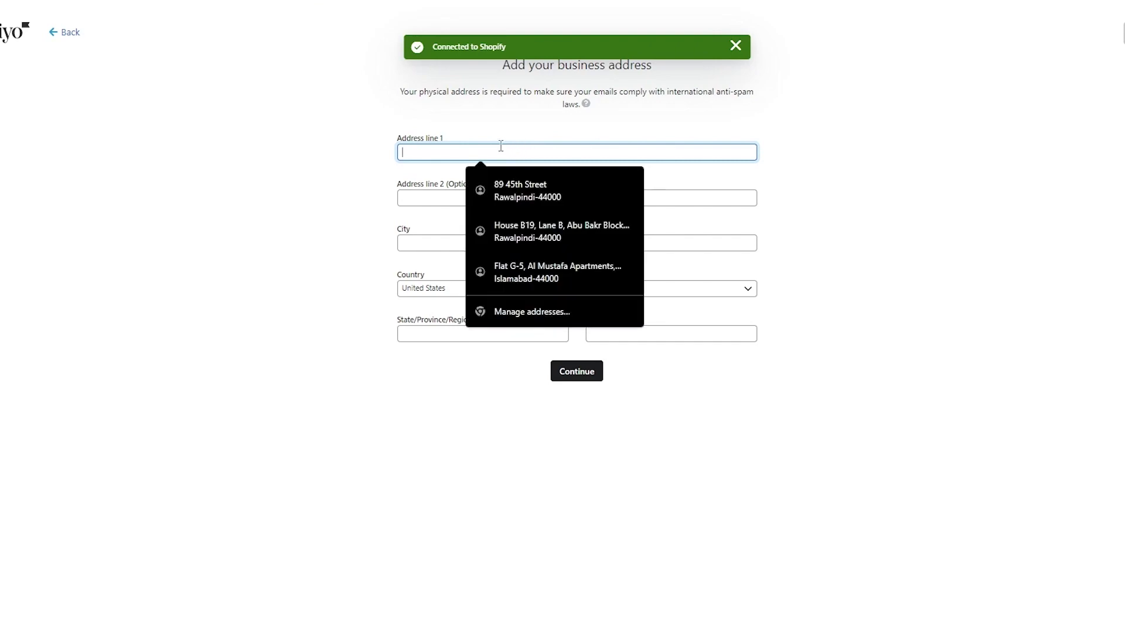
{"action": "left_click", "coordinate": [551, 196]}
{"action": "left_click", "coordinate": [580, 370]}
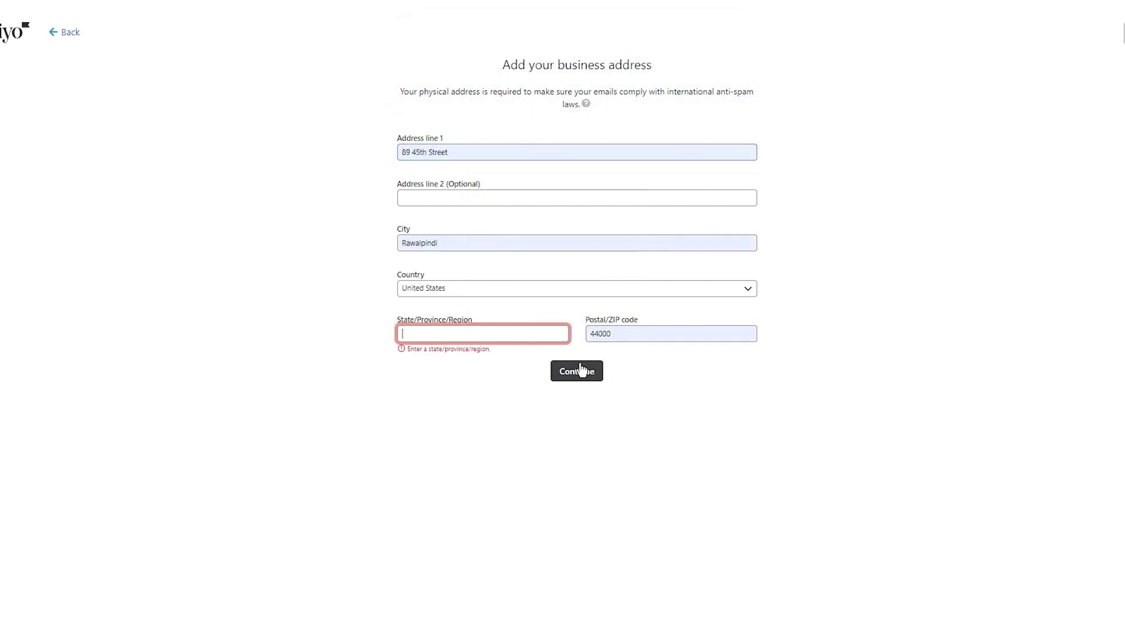
{"action": "left_click", "coordinate": [451, 326]}
{"action": "type", "text": "nj"}
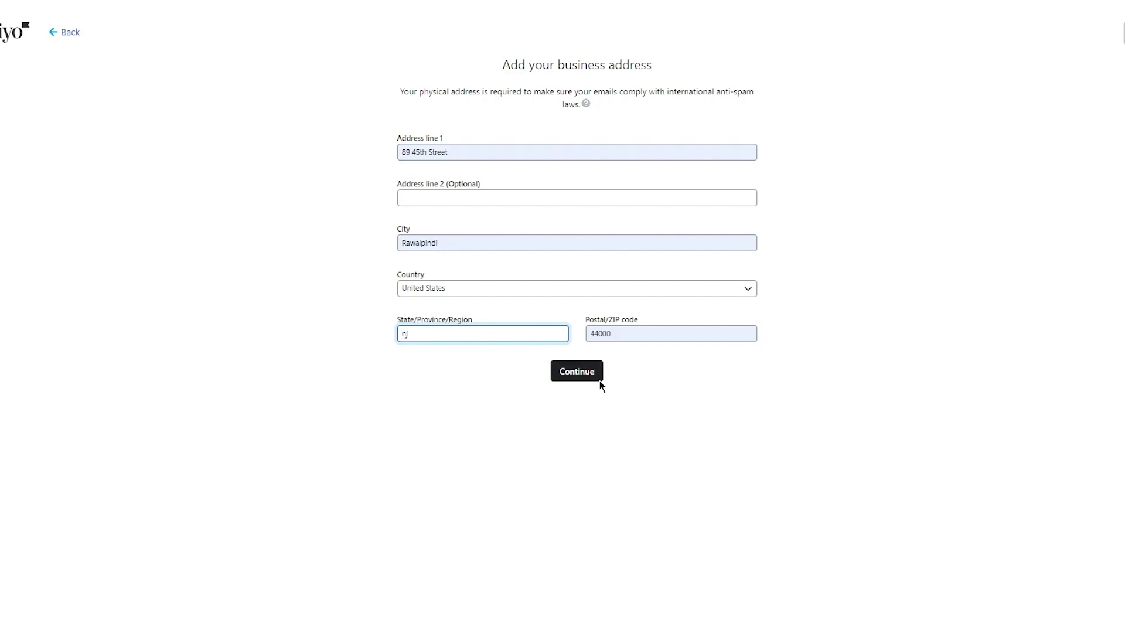
{"action": "left_click", "coordinate": [586, 370]}
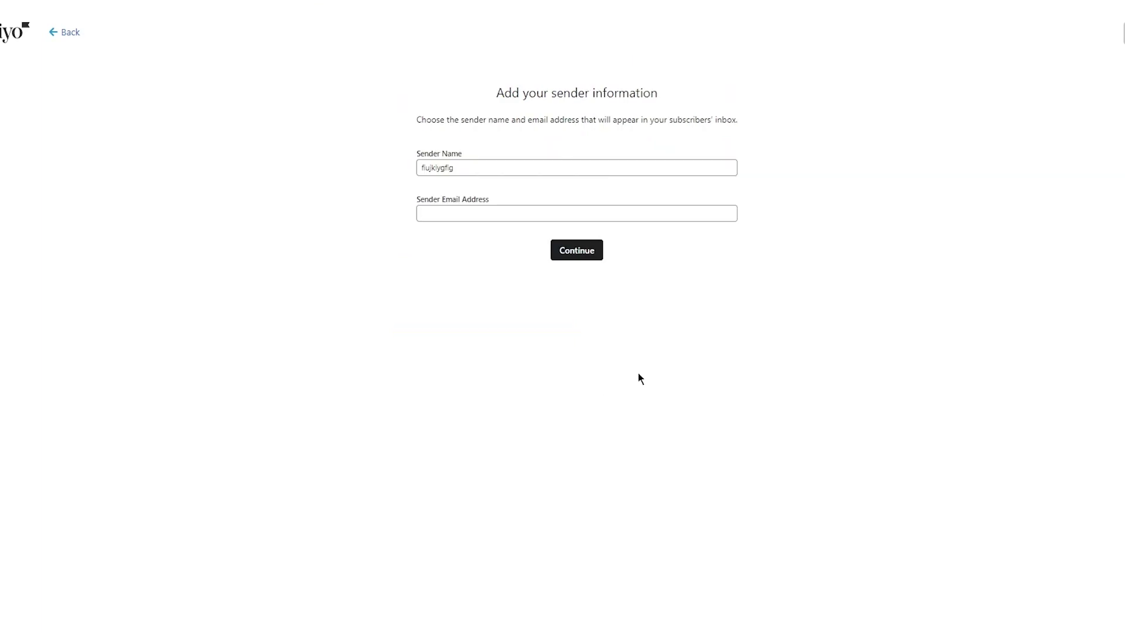
Paste the sender email address into Sender Email Address and submit the sender information
{"action": "left_click", "coordinate": [467, 209]}
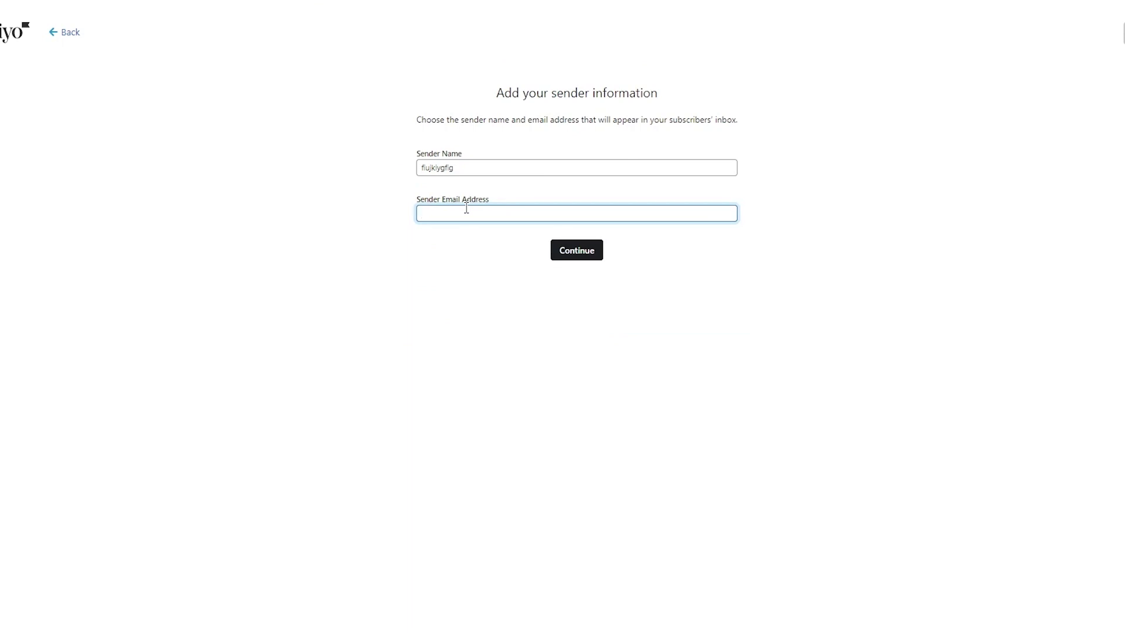
{"action": "type", "text": "saimy"}
{"action": "key", "text": "BackSpace"}
{"action": "key", "text": "BackSpace"}
{"action": "key", "text": "BackSpace"}
{"action": "key", "text": "BackSpace"}
{"action": "key", "text": "BackSpace"}
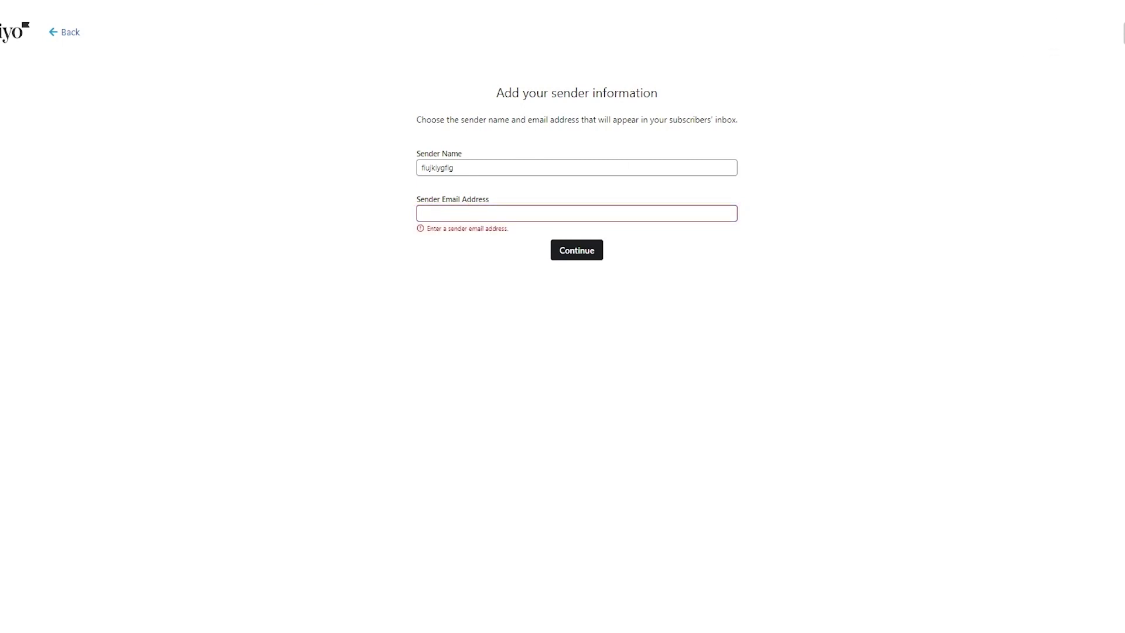
{"action": "right_click", "coordinate": [479, 212]}
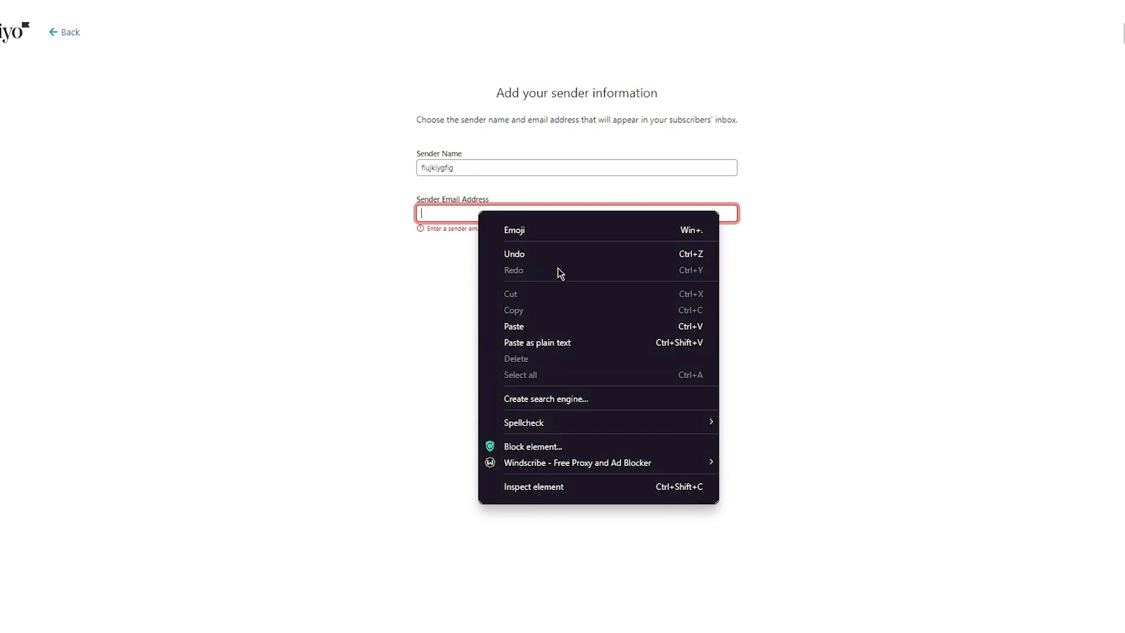
{"action": "left_click", "coordinate": [528, 327]}
{"action": "left_click", "coordinate": [600, 246]}
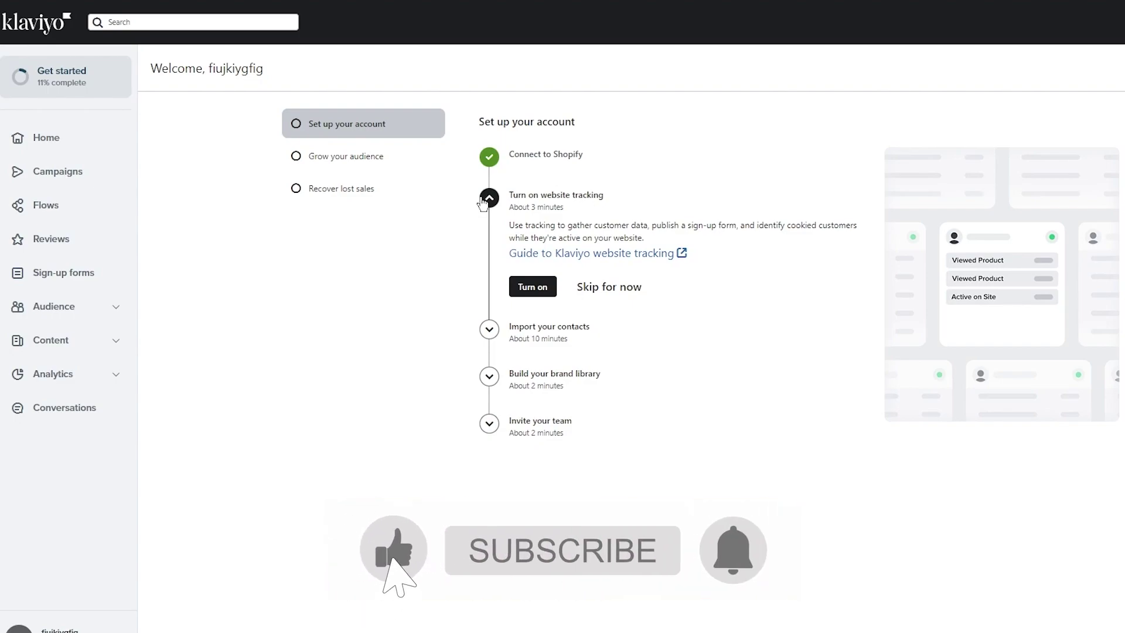
Skip the website tracking step and go to Campaigns in the sidebar
{"action": "left_click", "coordinate": [593, 289]}
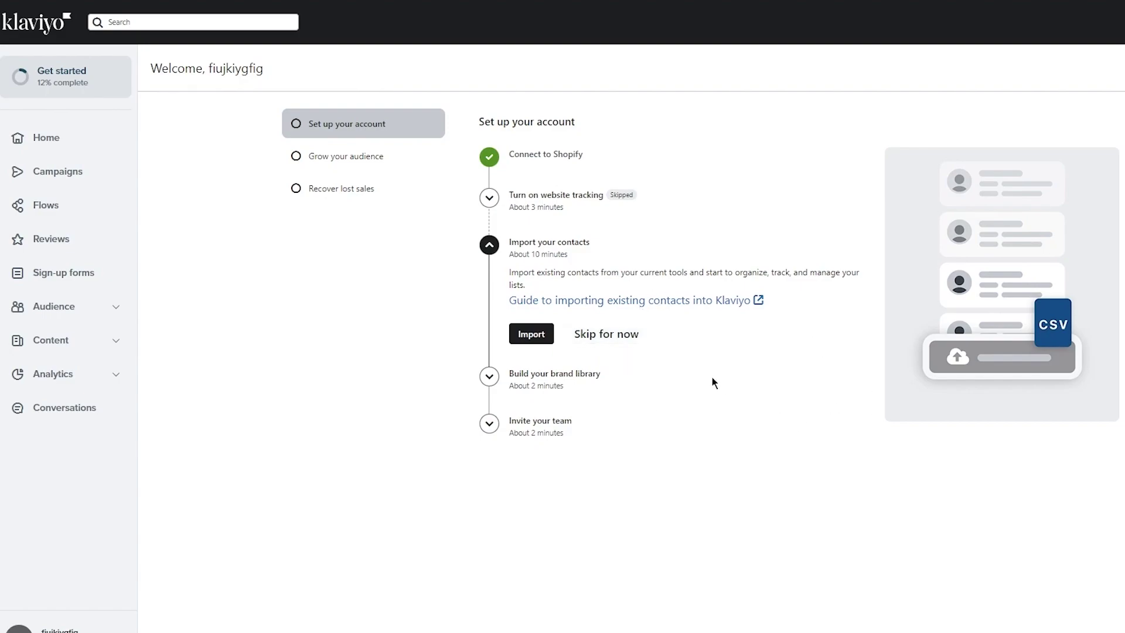
{"action": "left_click", "coordinate": [85, 175]}
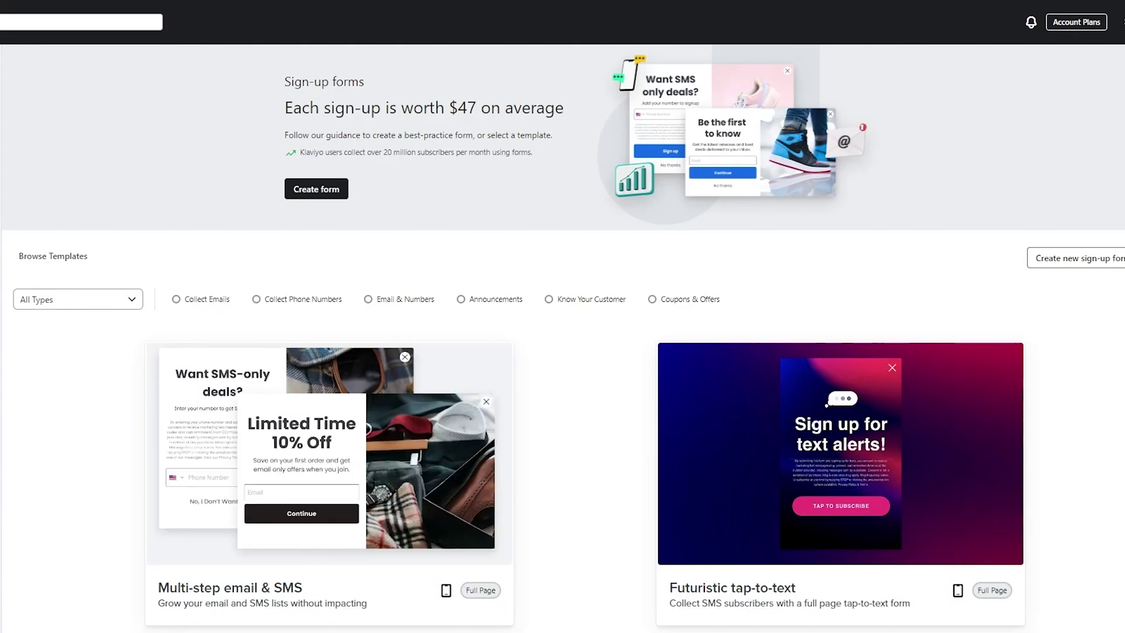
Scroll through the sign-up form templates such as Black Friday deals, Marbled multistep and Neutral modern
{"action": "scroll", "coordinate": [625, 351], "scroll_direction": "down", "scroll_amount": 2}
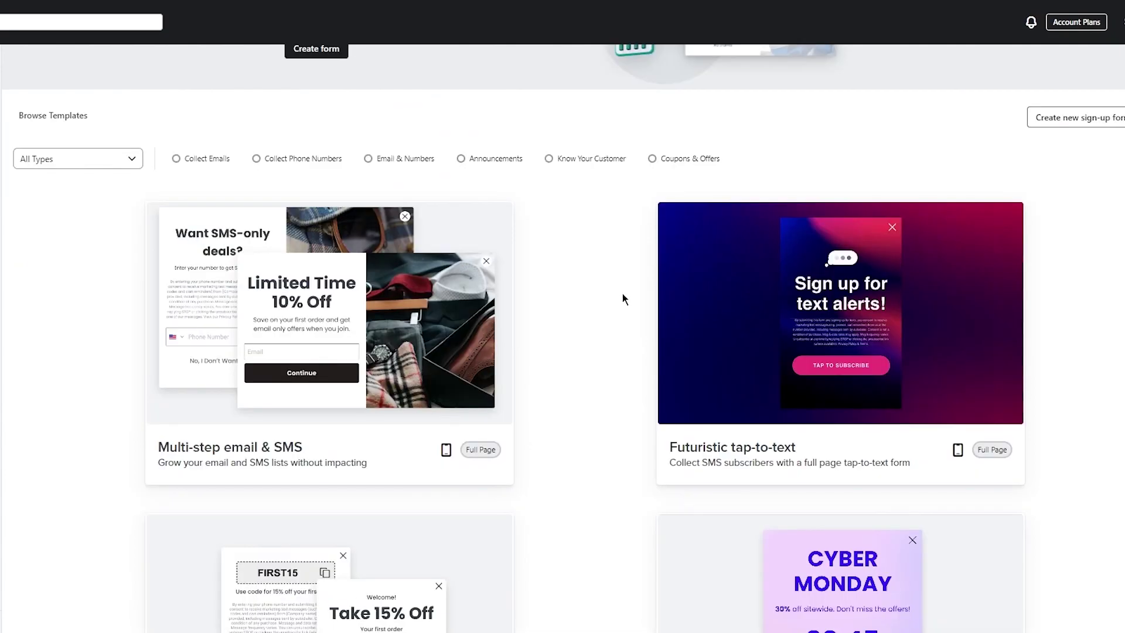
{"action": "scroll", "coordinate": [644, 337], "scroll_direction": "down", "scroll_amount": 3}
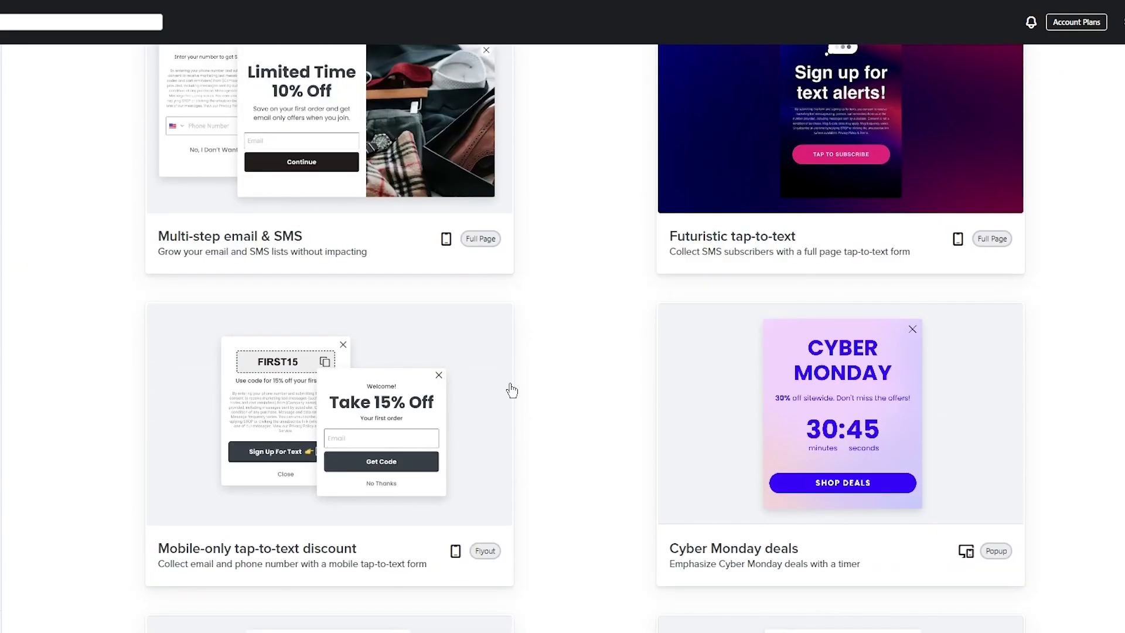
{"action": "scroll", "coordinate": [680, 344], "scroll_direction": "down", "scroll_amount": 3}
{"action": "scroll", "coordinate": [644, 252], "scroll_direction": "down", "scroll_amount": 12}
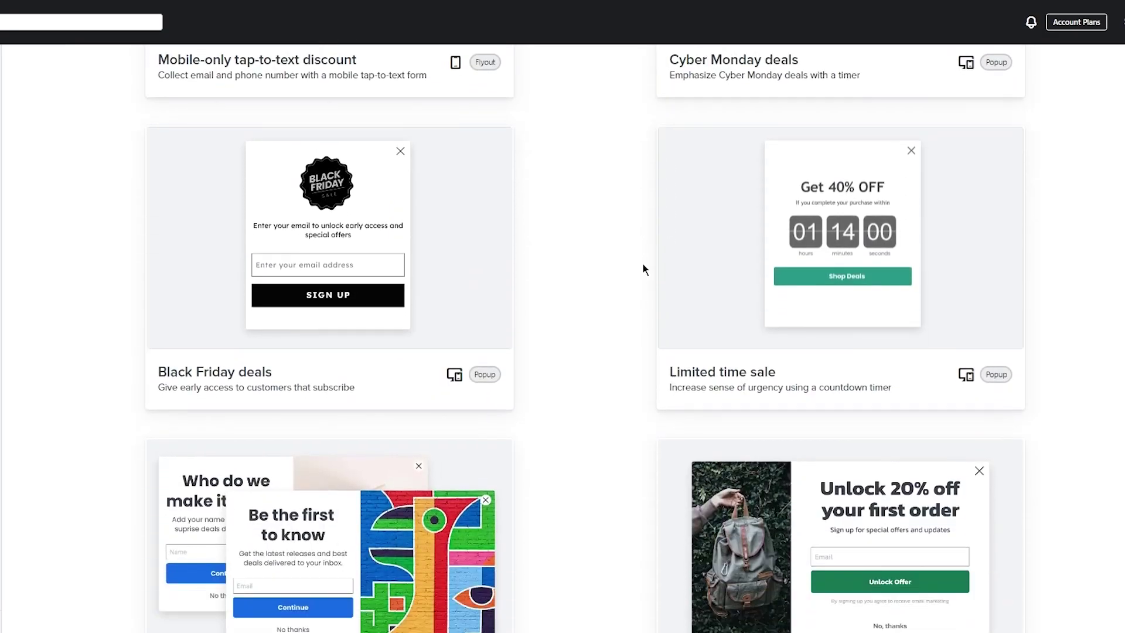
{"action": "scroll", "coordinate": [642, 259], "scroll_direction": "up", "scroll_amount": 20}
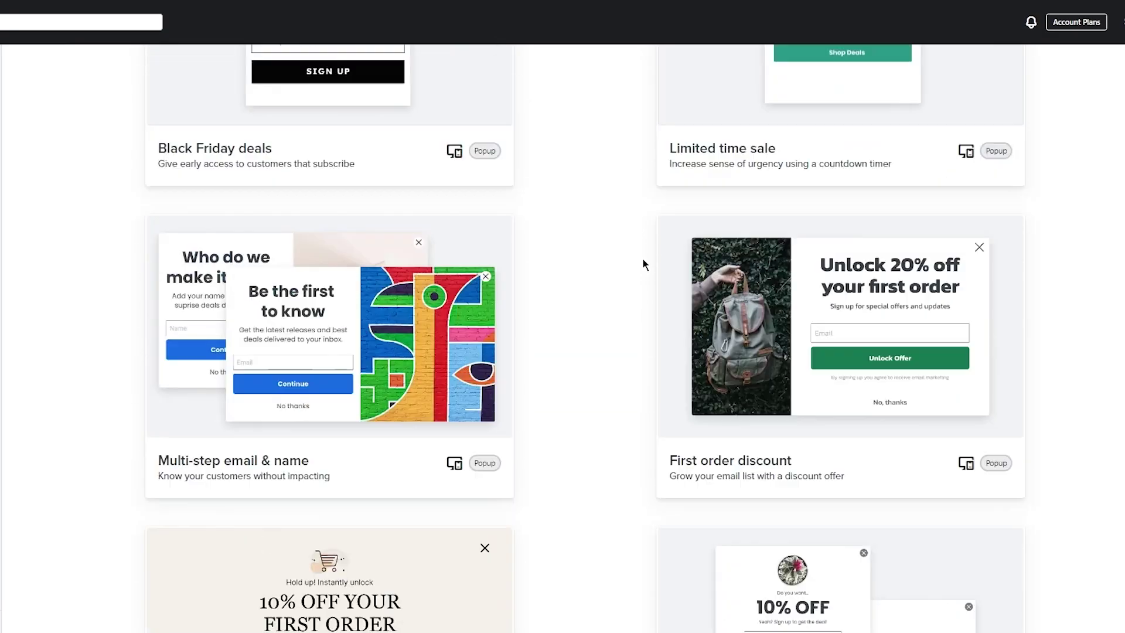
{"action": "scroll", "coordinate": [643, 264], "scroll_direction": "down", "scroll_amount": 20}
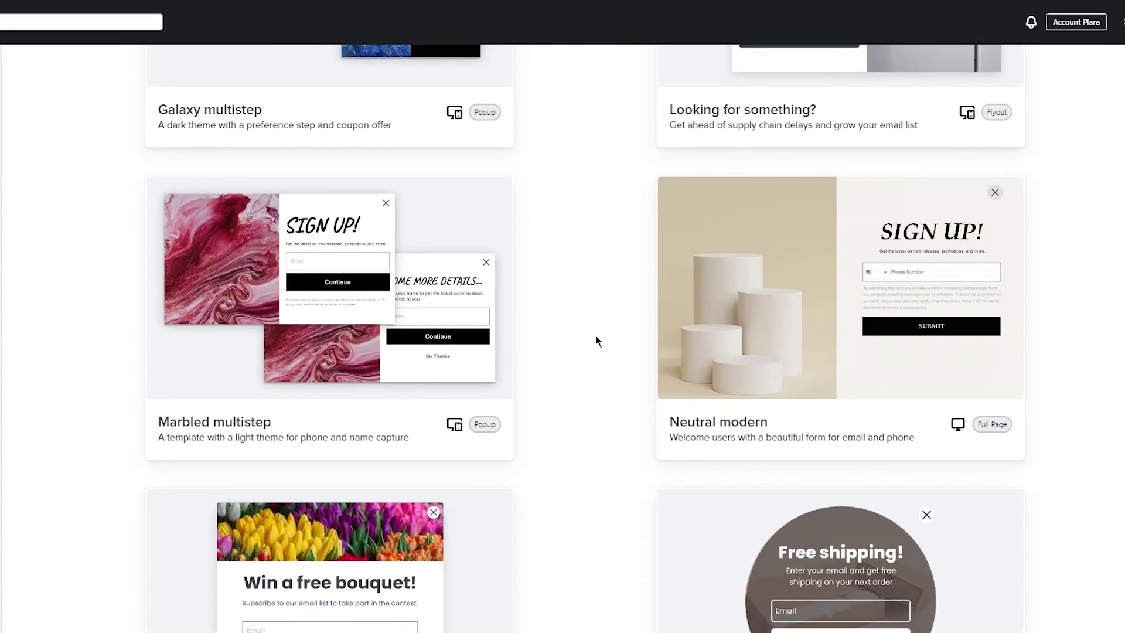
Dismiss Neutral modern, then start a First order discount form sending sign-ups to Preview List
{"action": "left_click", "coordinate": [865, 333]}
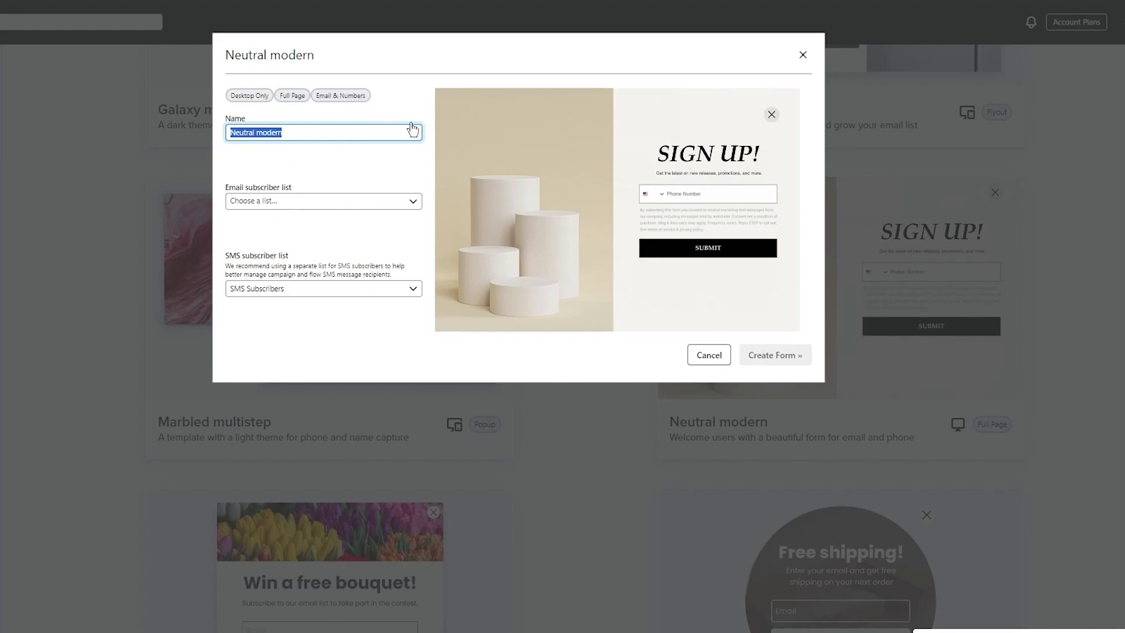
{"action": "left_click", "coordinate": [803, 54]}
{"action": "scroll", "coordinate": [442, 247], "scroll_direction": "up", "scroll_amount": 15}
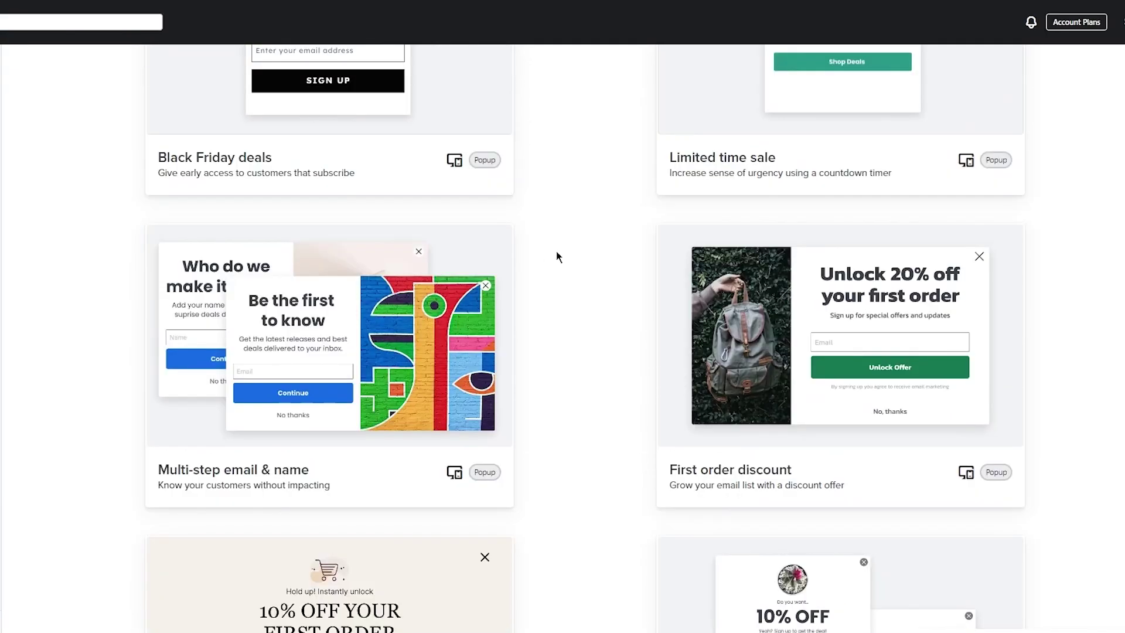
{"action": "left_click", "coordinate": [830, 286]}
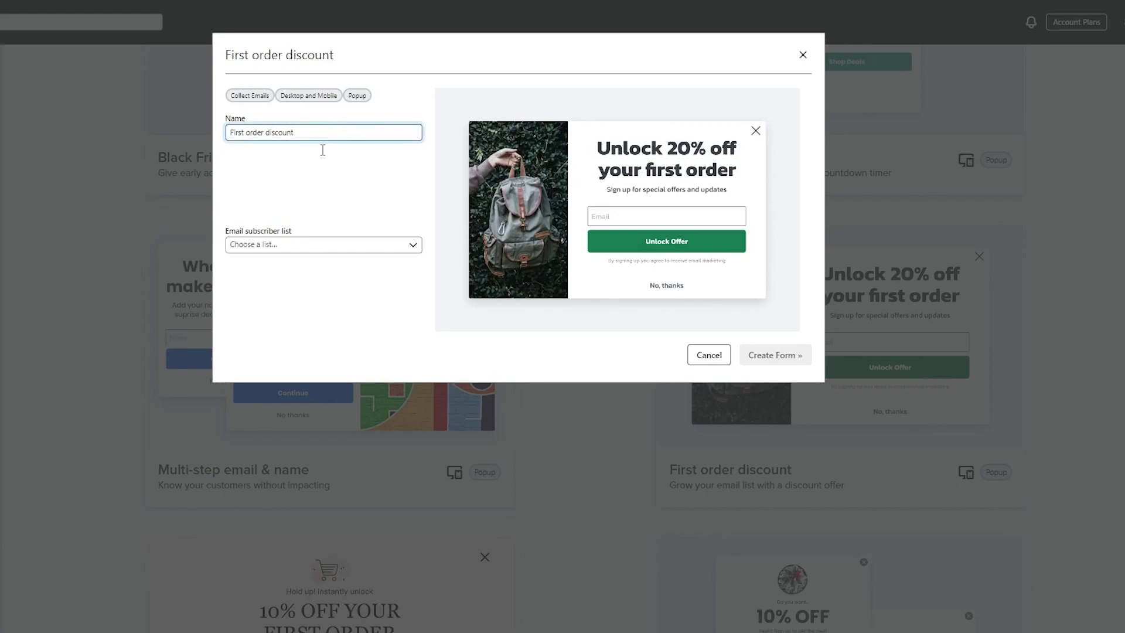
{"action": "left_click", "coordinate": [320, 243]}
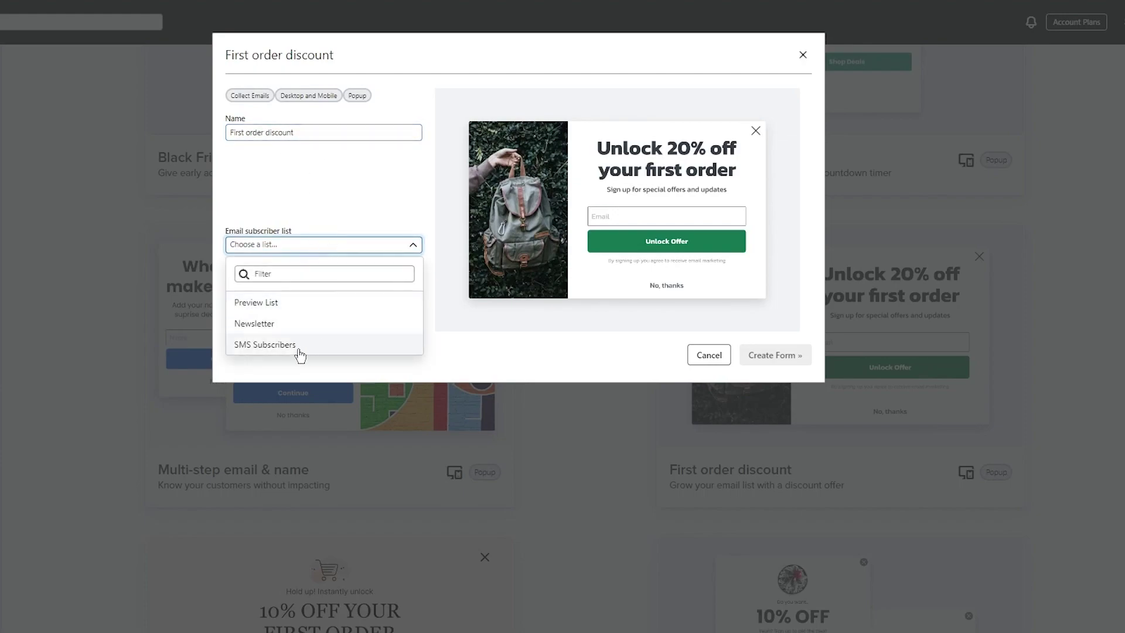
{"action": "left_click", "coordinate": [297, 302]}
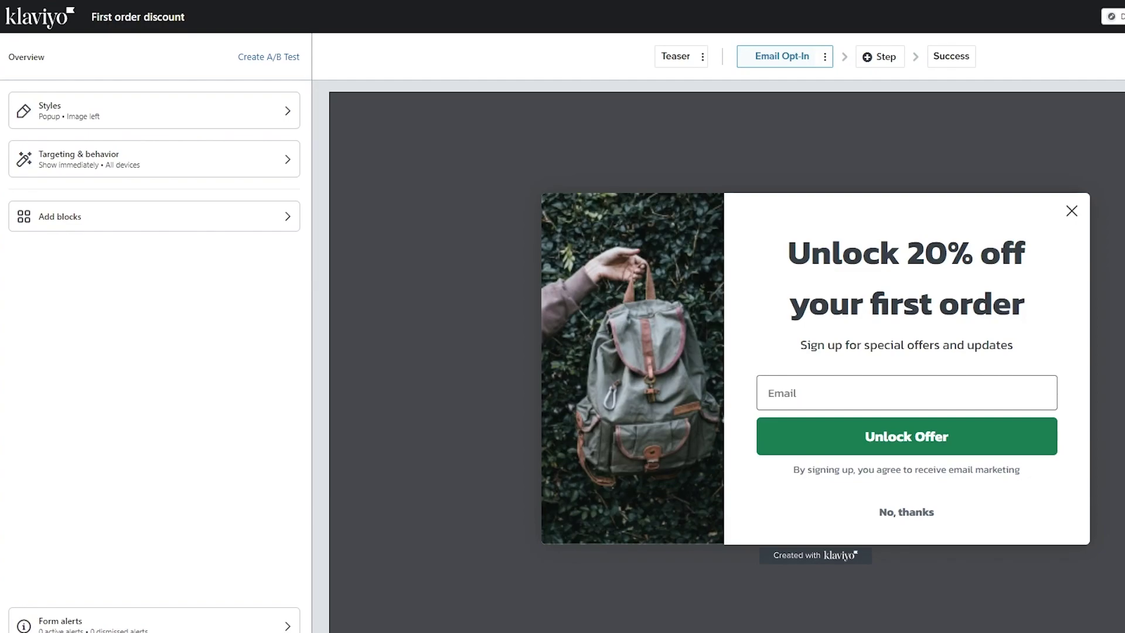
Review the popup's style settings, including its left-image layout, then go back to the overview
{"action": "left_click", "coordinate": [193, 115]}
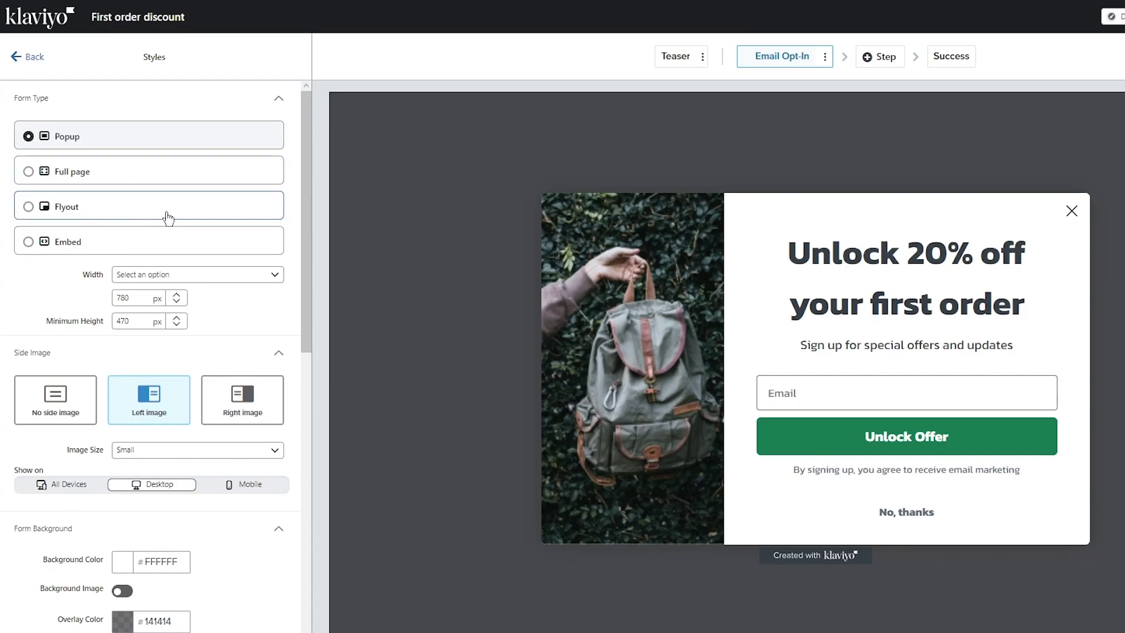
{"action": "scroll", "coordinate": [160, 241], "scroll_direction": "down", "scroll_amount": 2}
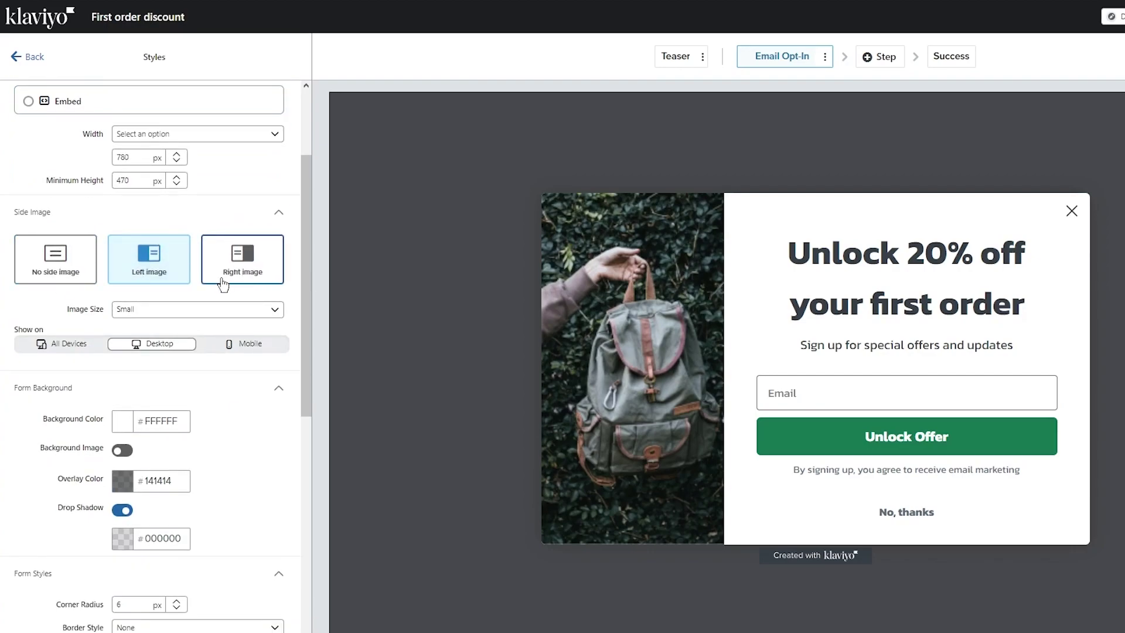
{"action": "scroll", "coordinate": [199, 290], "scroll_direction": "down", "scroll_amount": 2}
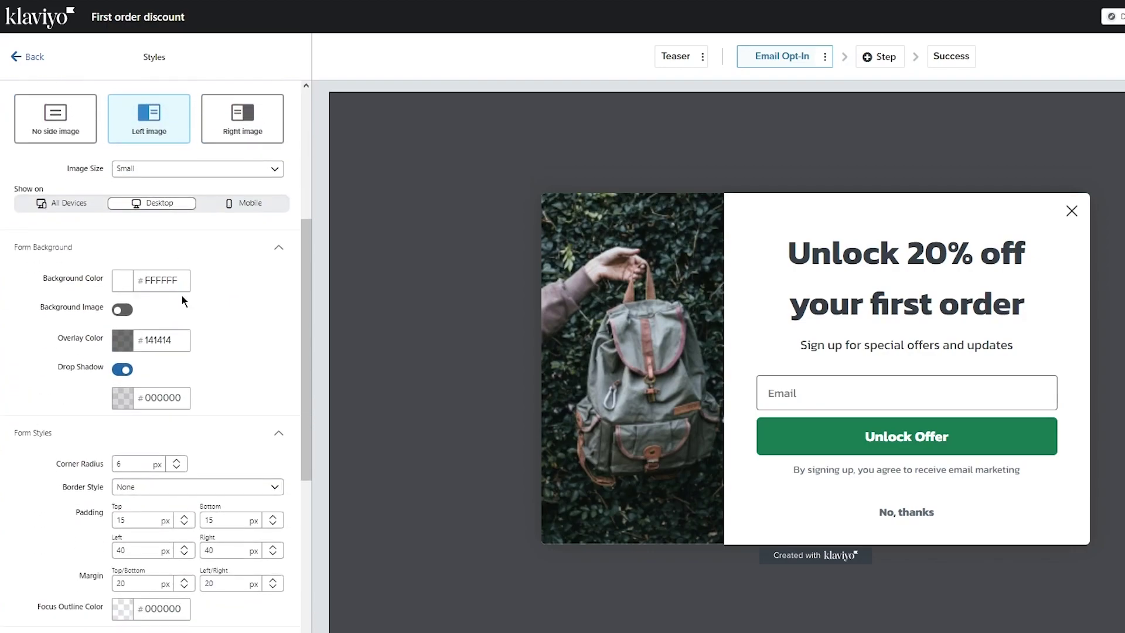
{"action": "scroll", "coordinate": [147, 262], "scroll_direction": "down", "scroll_amount": 4}
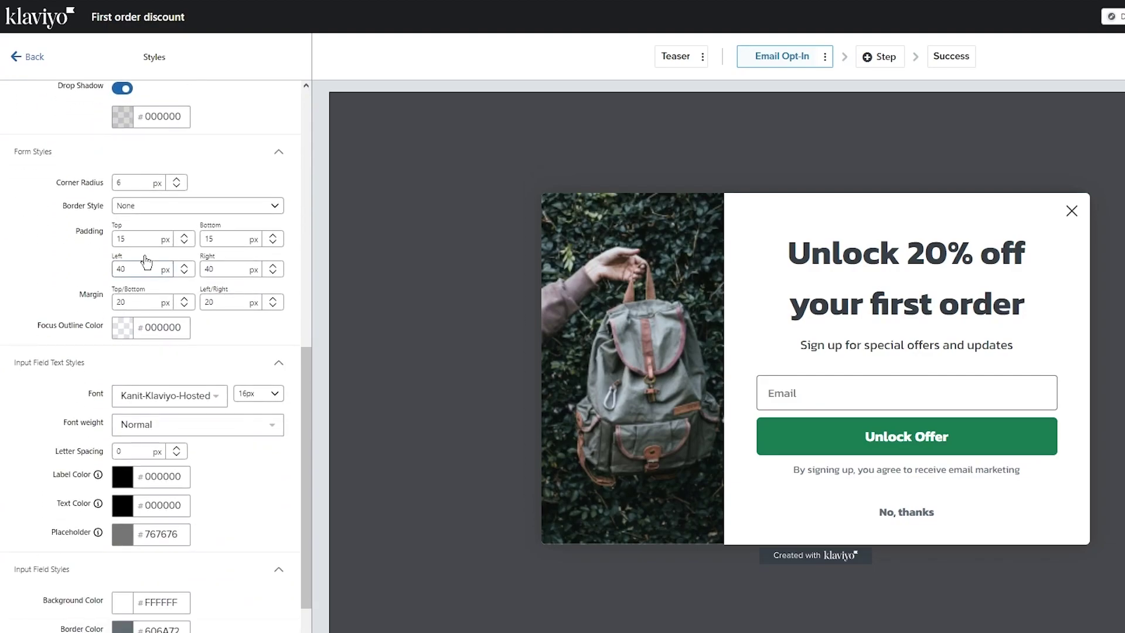
{"action": "scroll", "coordinate": [146, 262], "scroll_direction": "down", "scroll_amount": 1}
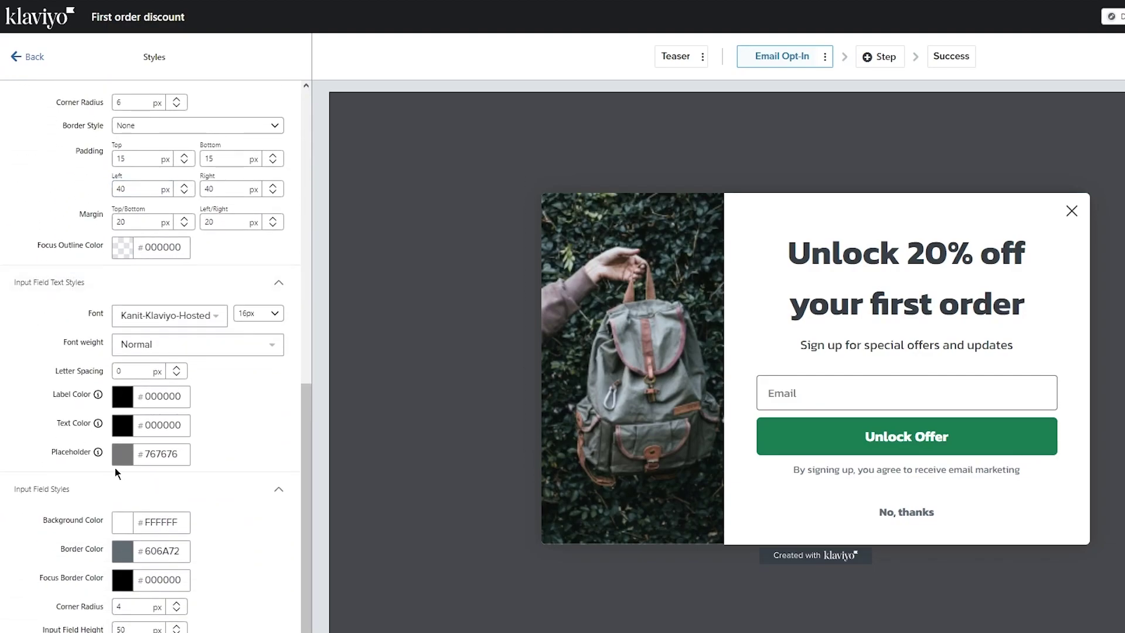
{"action": "scroll", "coordinate": [115, 468], "scroll_direction": "up", "scroll_amount": 7}
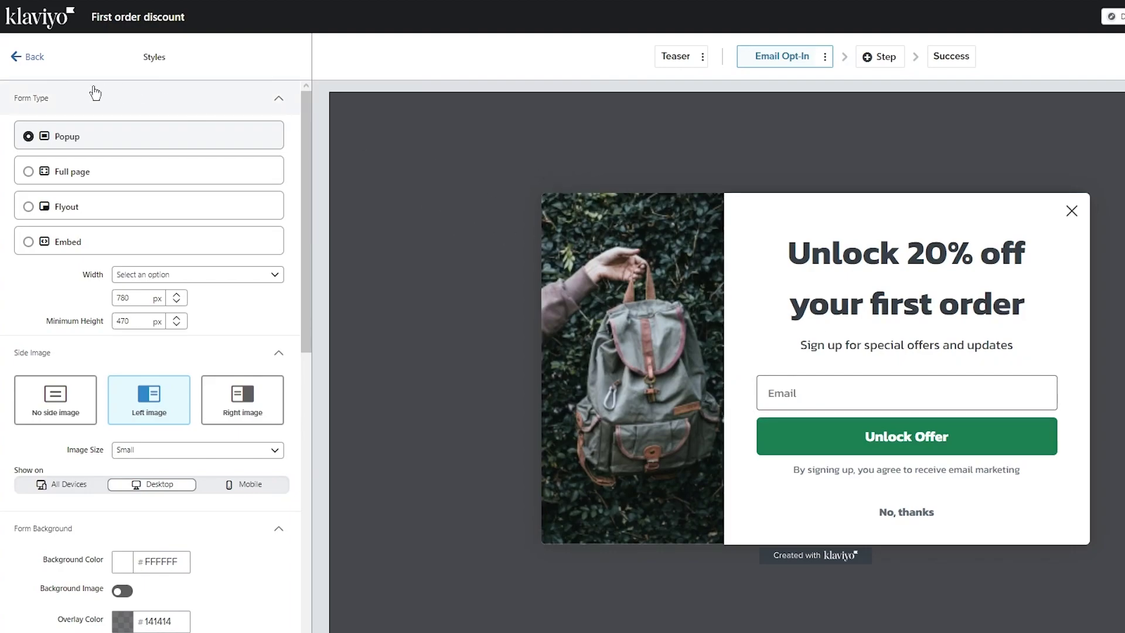
{"action": "left_click", "coordinate": [29, 59]}
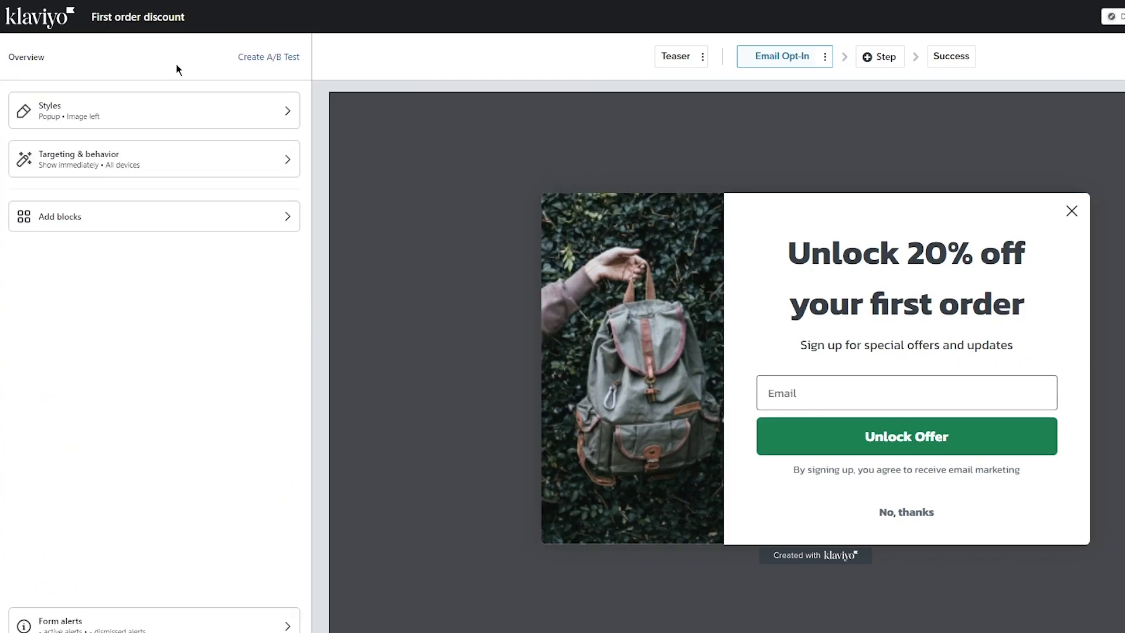
Check targeting: show on page load, reappear 5 days after closing; then return to overview
{"action": "left_click", "coordinate": [198, 164]}
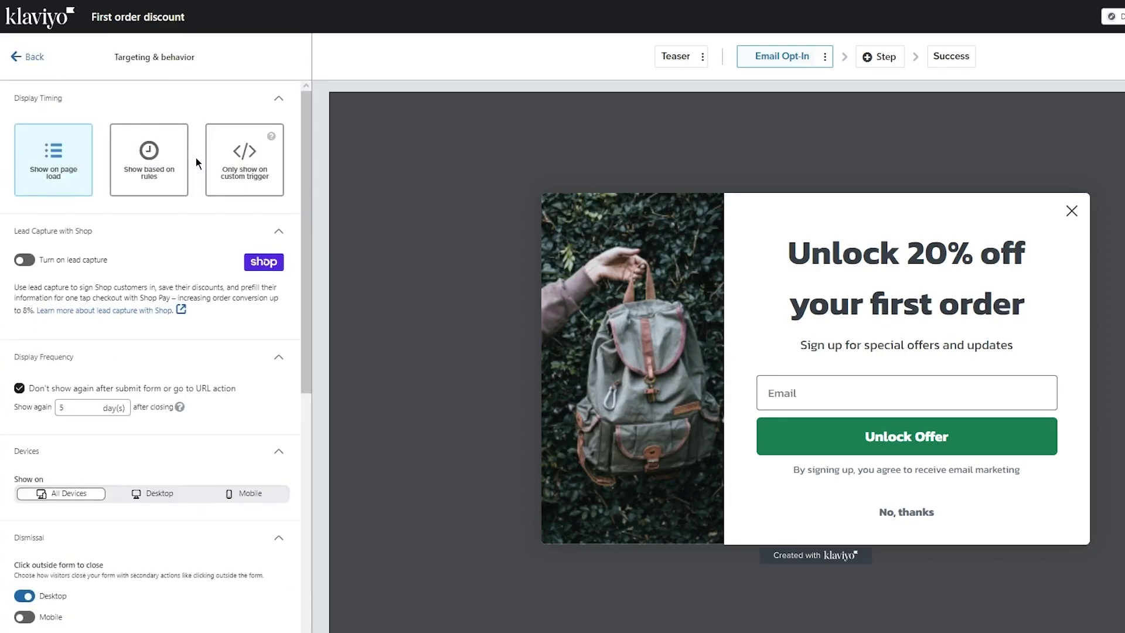
{"action": "scroll", "coordinate": [198, 266], "scroll_direction": "down", "scroll_amount": 8}
{"action": "scroll", "coordinate": [201, 268], "scroll_direction": "up", "scroll_amount": 8}
{"action": "scroll", "coordinate": [164, 268], "scroll_direction": "down", "scroll_amount": 8}
{"action": "scroll", "coordinate": [176, 268], "scroll_direction": "up", "scroll_amount": 8}
{"action": "left_click", "coordinate": [26, 56]}
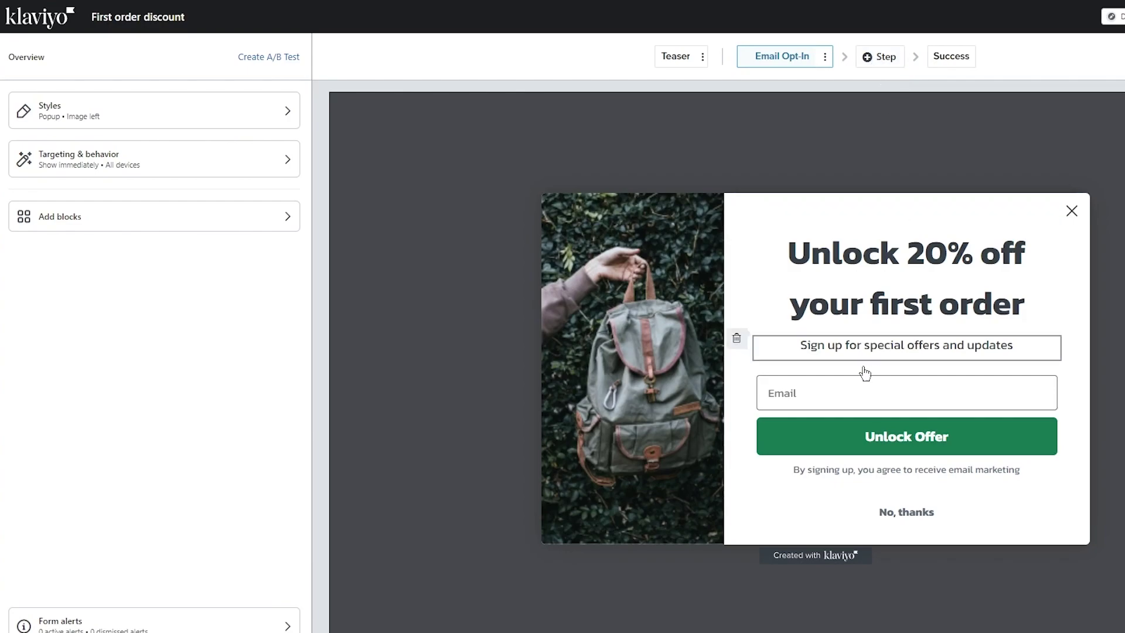
Begin adding another form step, cancel it, and select the 'Unlock 20% off' heading
{"action": "left_click", "coordinate": [866, 58]}
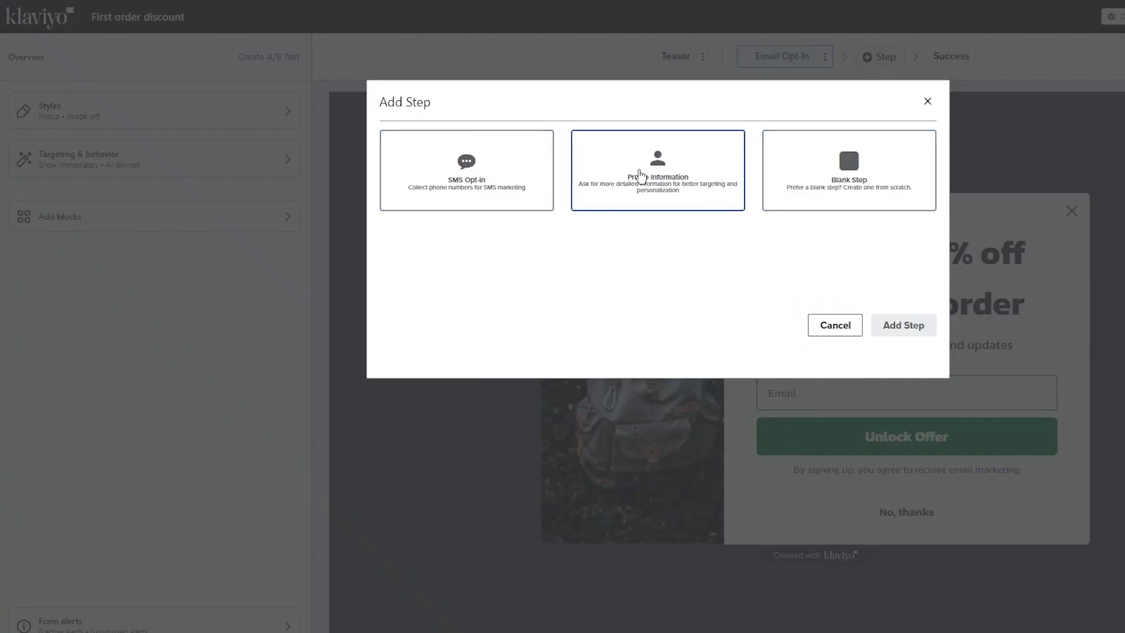
{"action": "left_click", "coordinate": [858, 324]}
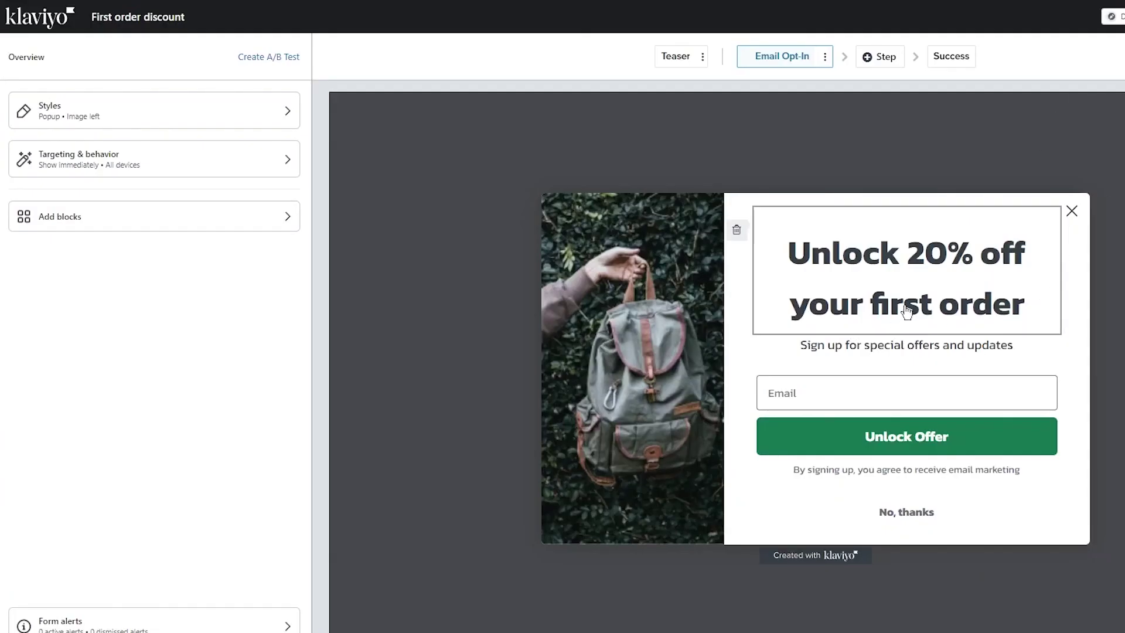
{"action": "left_click", "coordinate": [757, 331]}
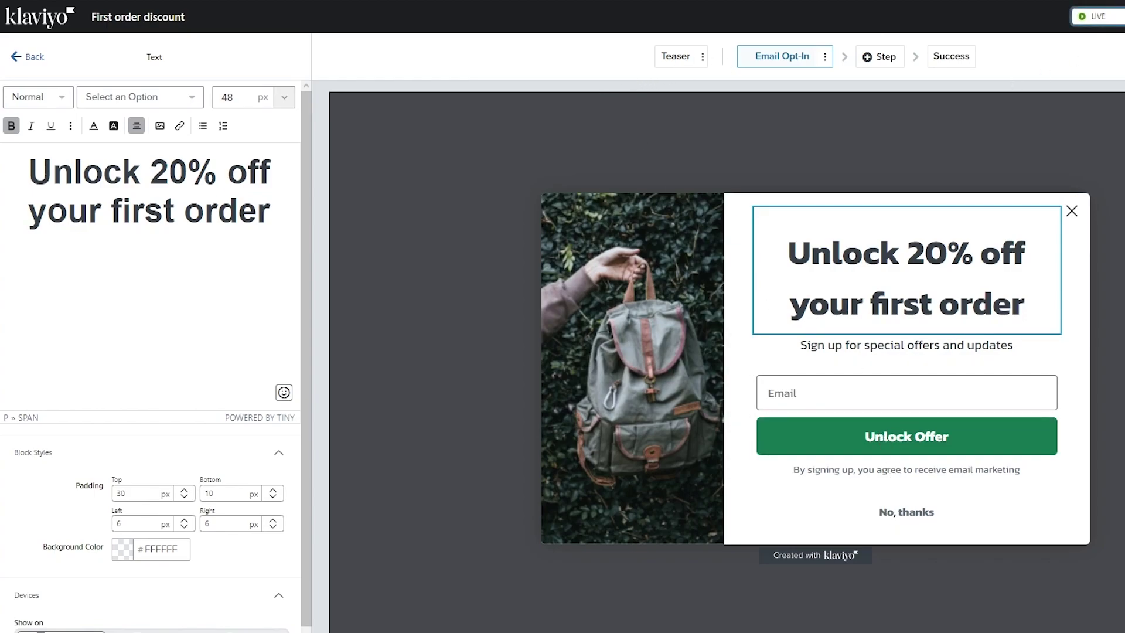
Switch the First order discount form's status to Live
{"action": "left_click", "coordinate": [1095, 17]}
{"action": "left_click", "coordinate": [1096, 16]}
{"action": "left_click", "coordinate": [1095, 17]}
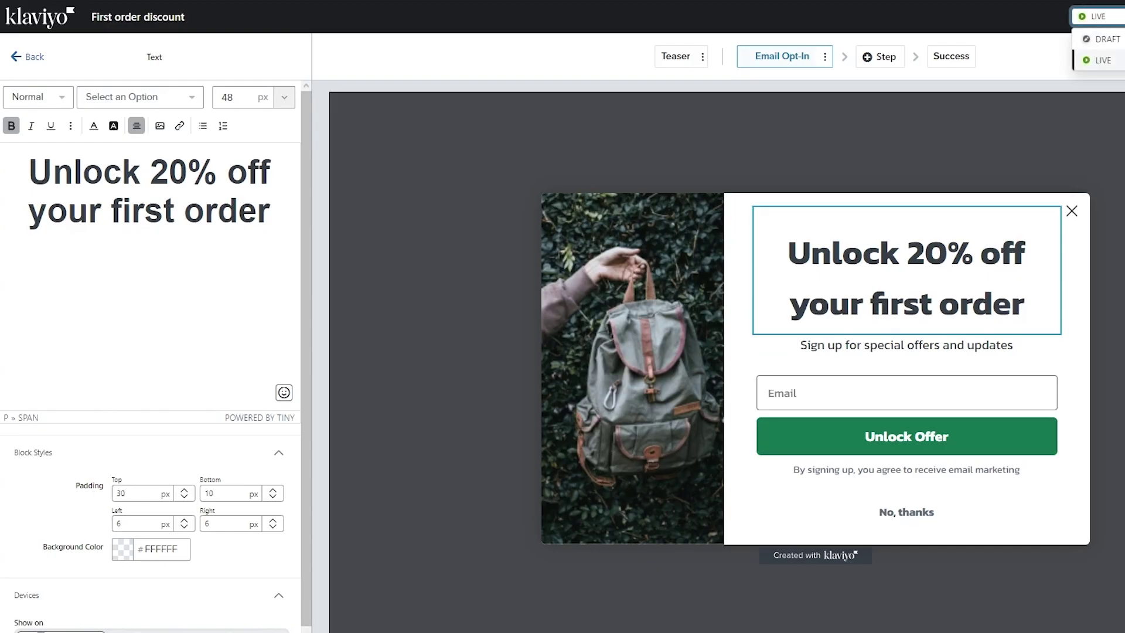
{"action": "left_click", "coordinate": [1096, 16]}
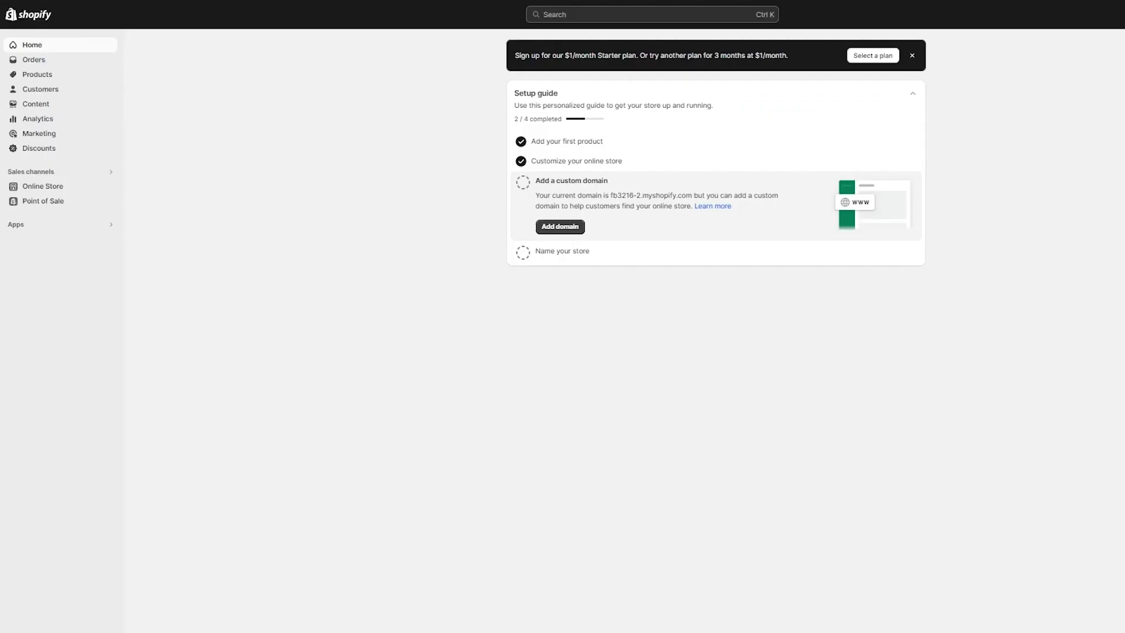
Open the Digital Downloads app from Apps, then go to the Online Store sales channel
{"action": "left_click", "coordinate": [52, 227]}
{"action": "left_click", "coordinate": [541, 54]}
{"action": "left_click", "coordinate": [82, 188]}
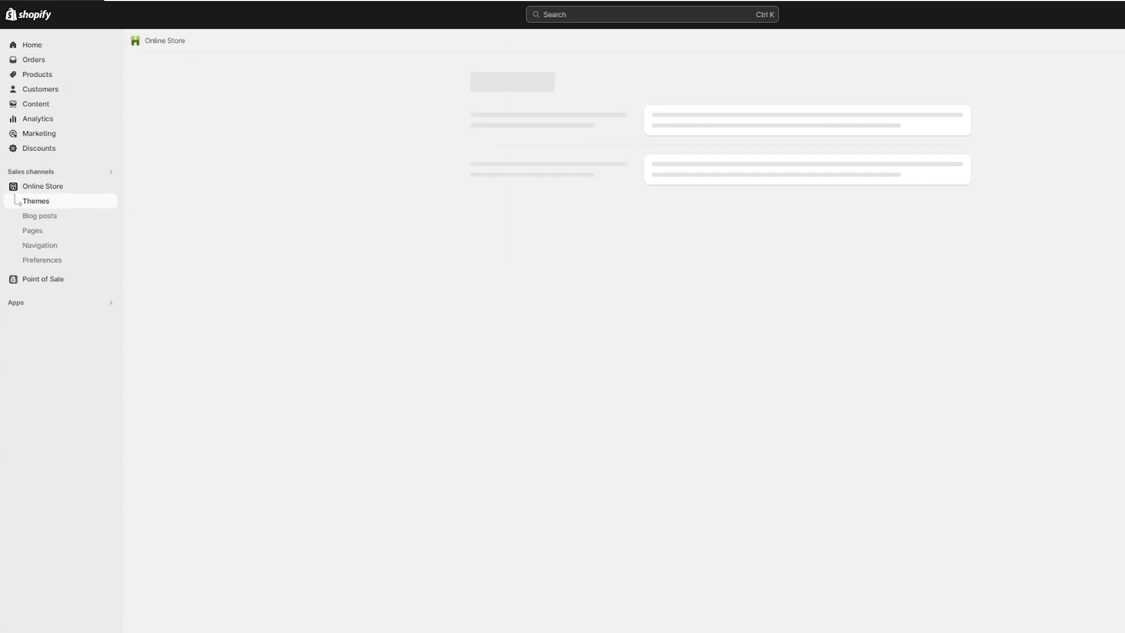